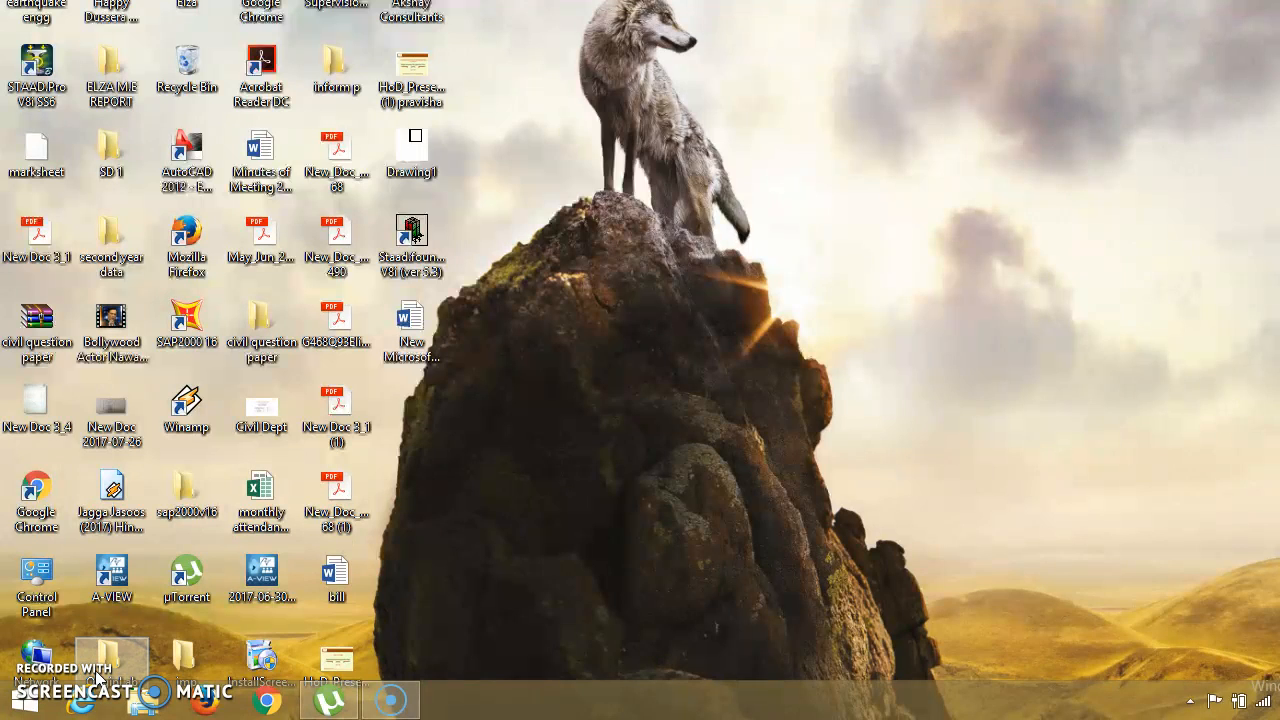
# Start STAAD.Pro V8i SS6 from the desktop and continue to its start page.
pyautogui.click(45, 55)
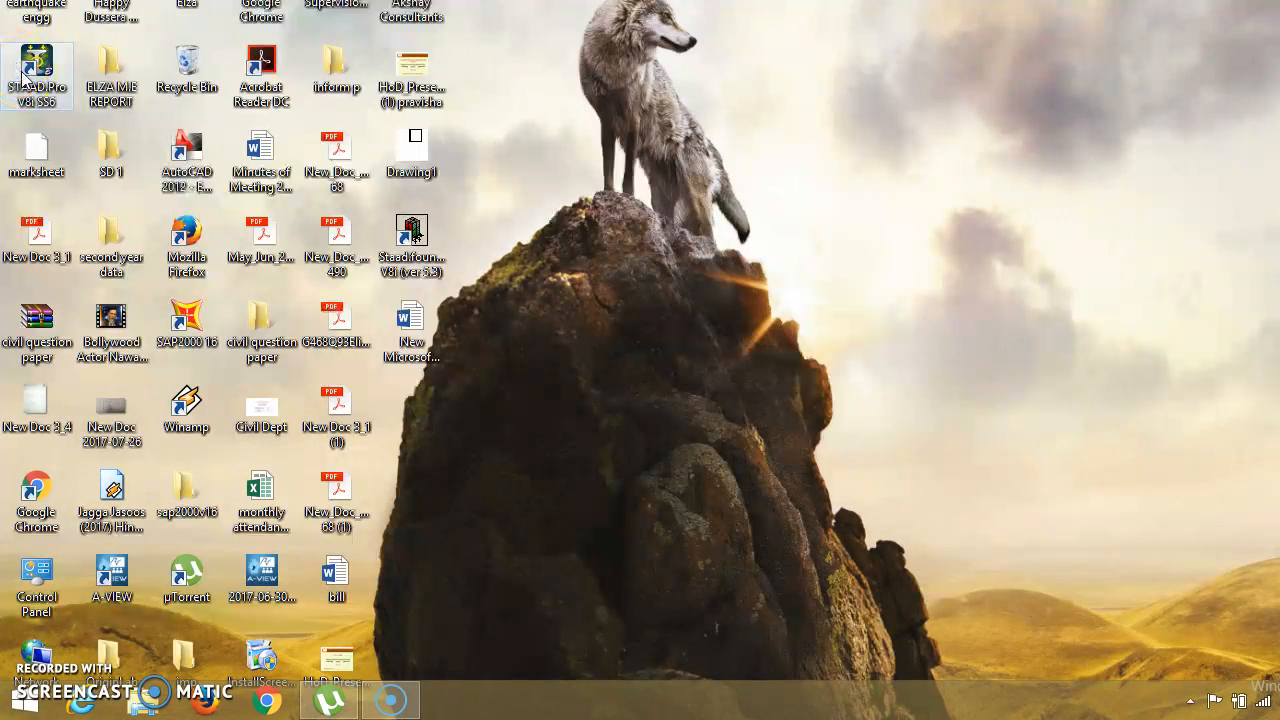
pyautogui.doubleClick(30, 80)
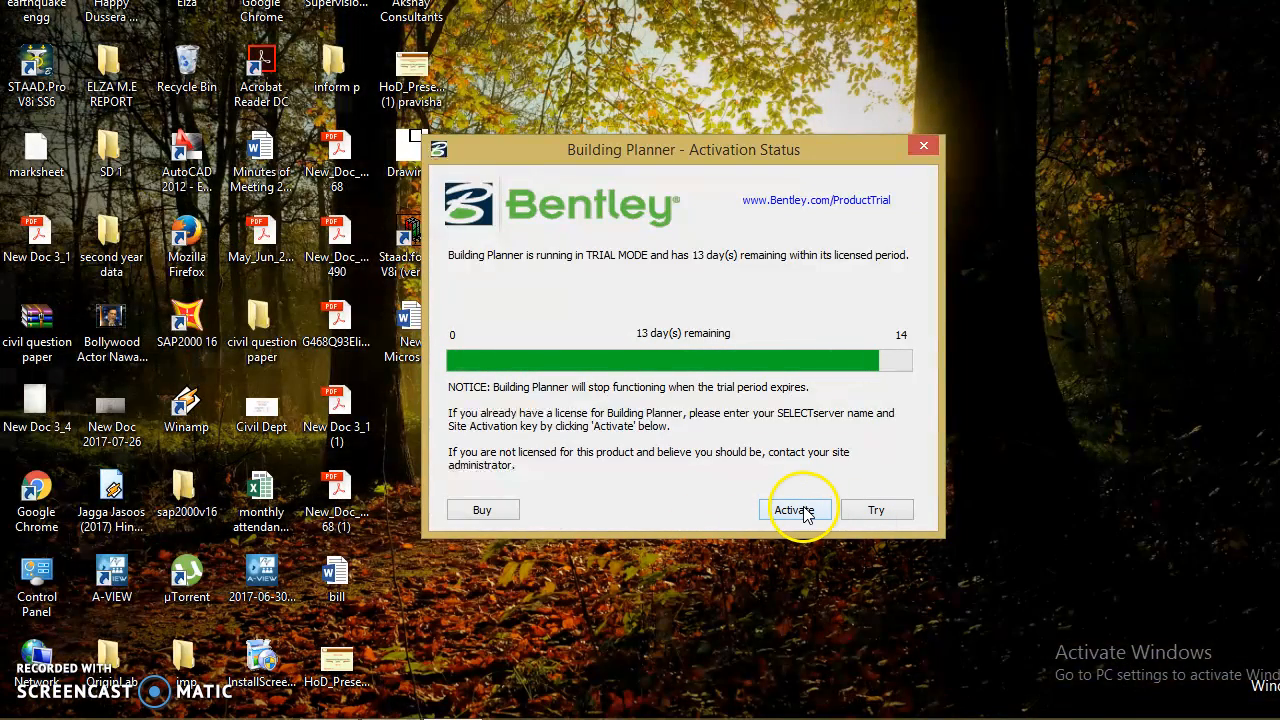
pyautogui.moveTo(95, 718)
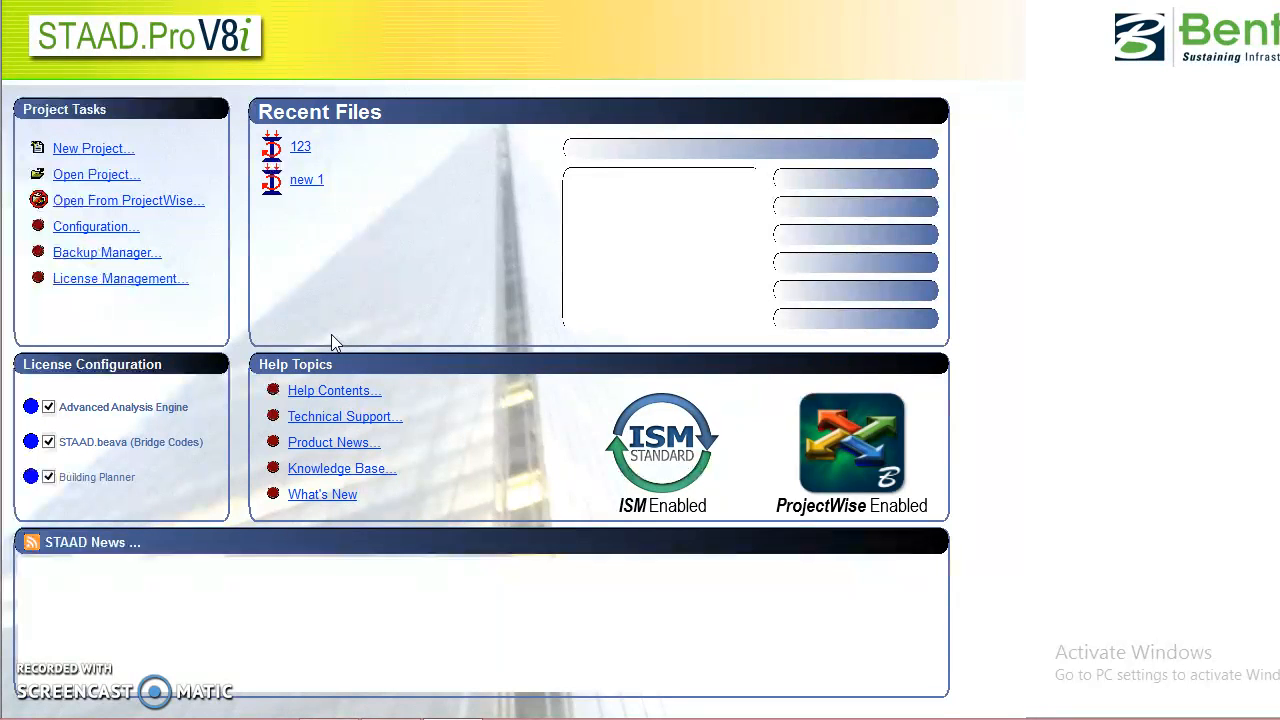
pyautogui.click(337, 296)
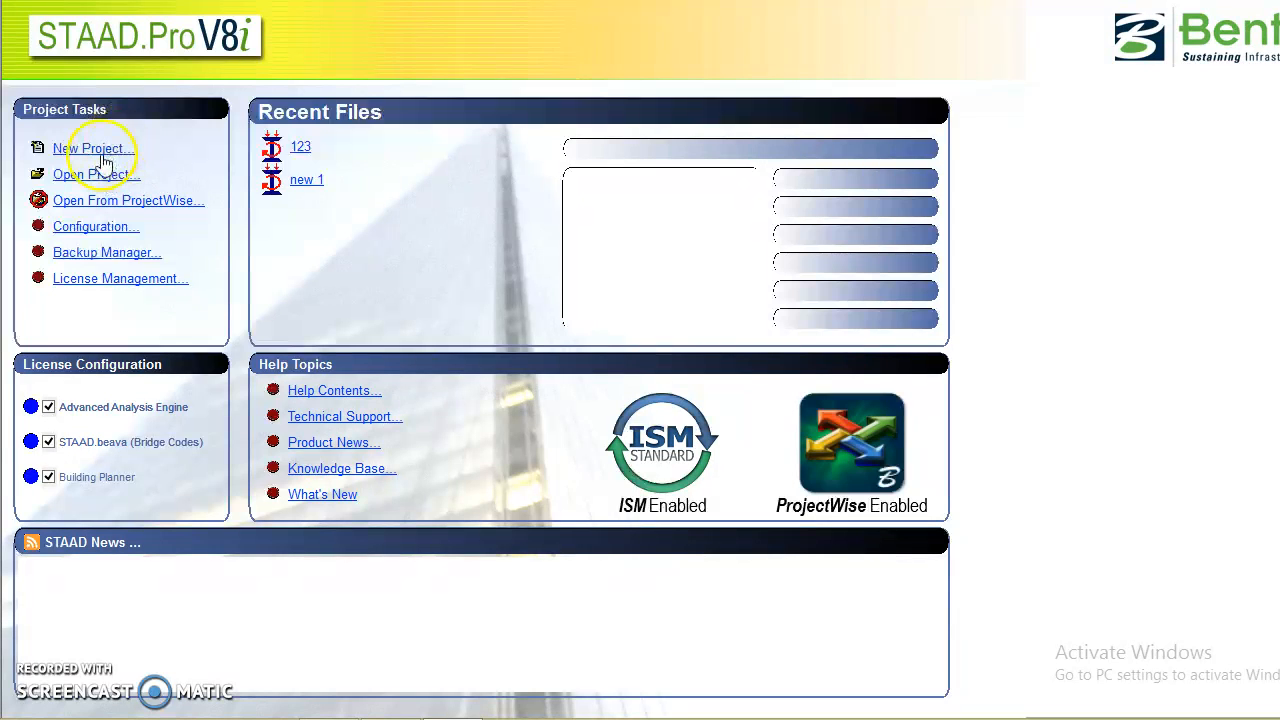
# Start a new project and name its file "basic tut".
pyautogui.click(110, 148)
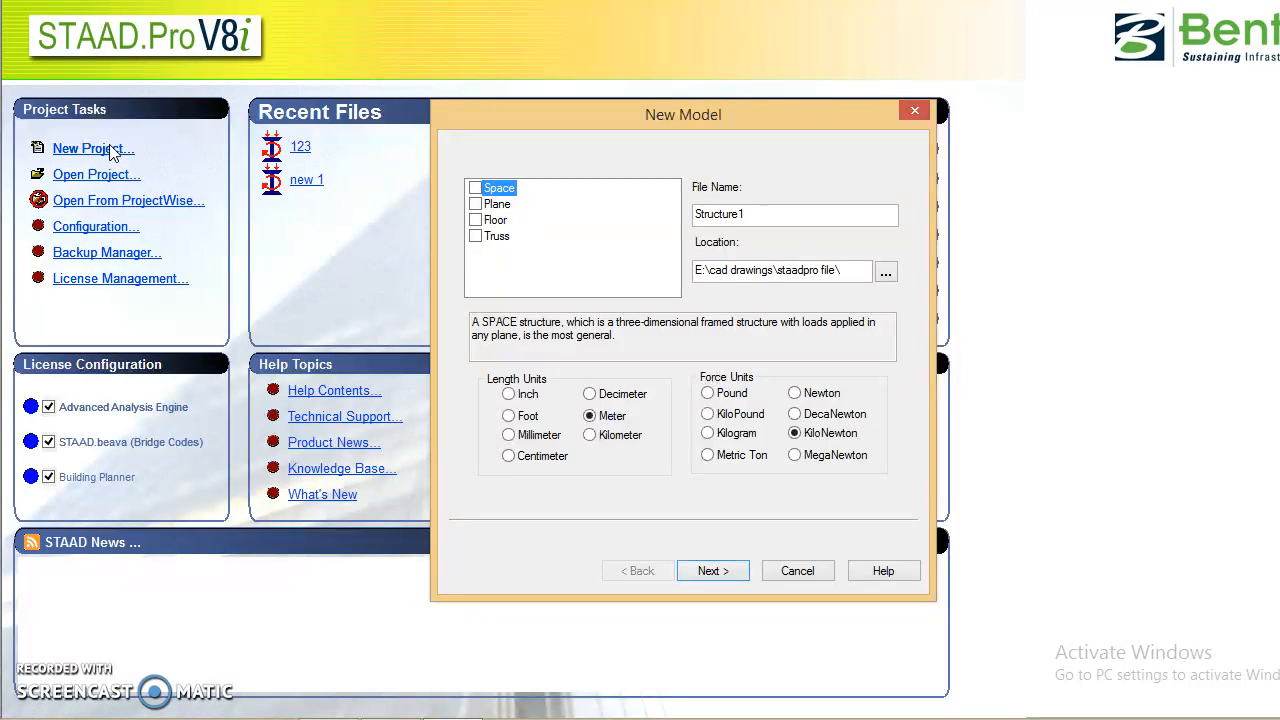
pyautogui.click(754, 213)
pyautogui.doubleClick(754, 213)
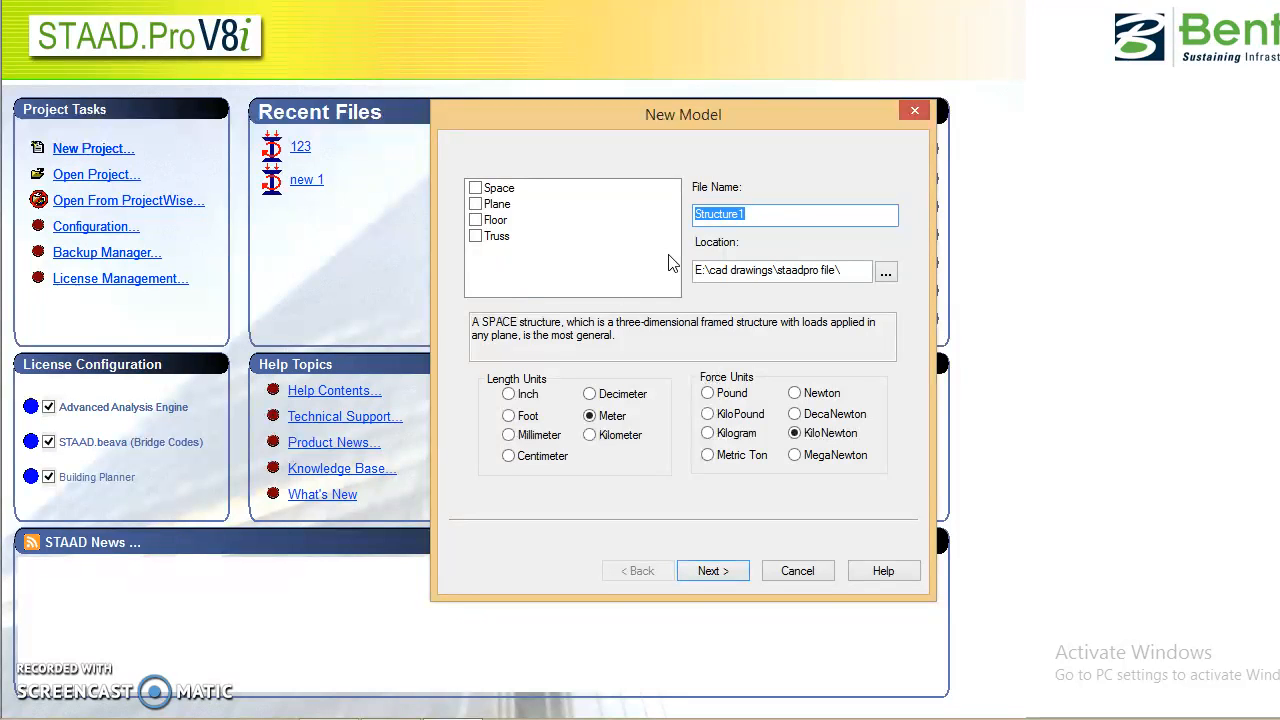
pyautogui.write('basi')
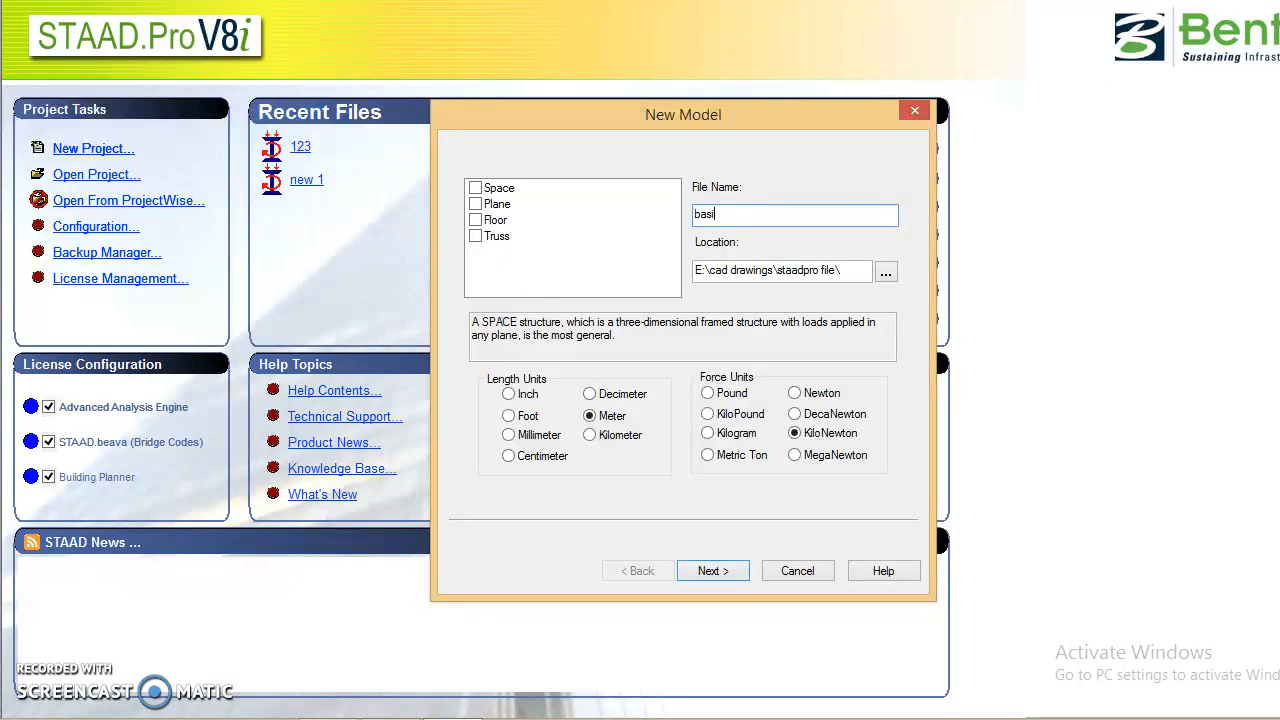
pyautogui.write('c tut')
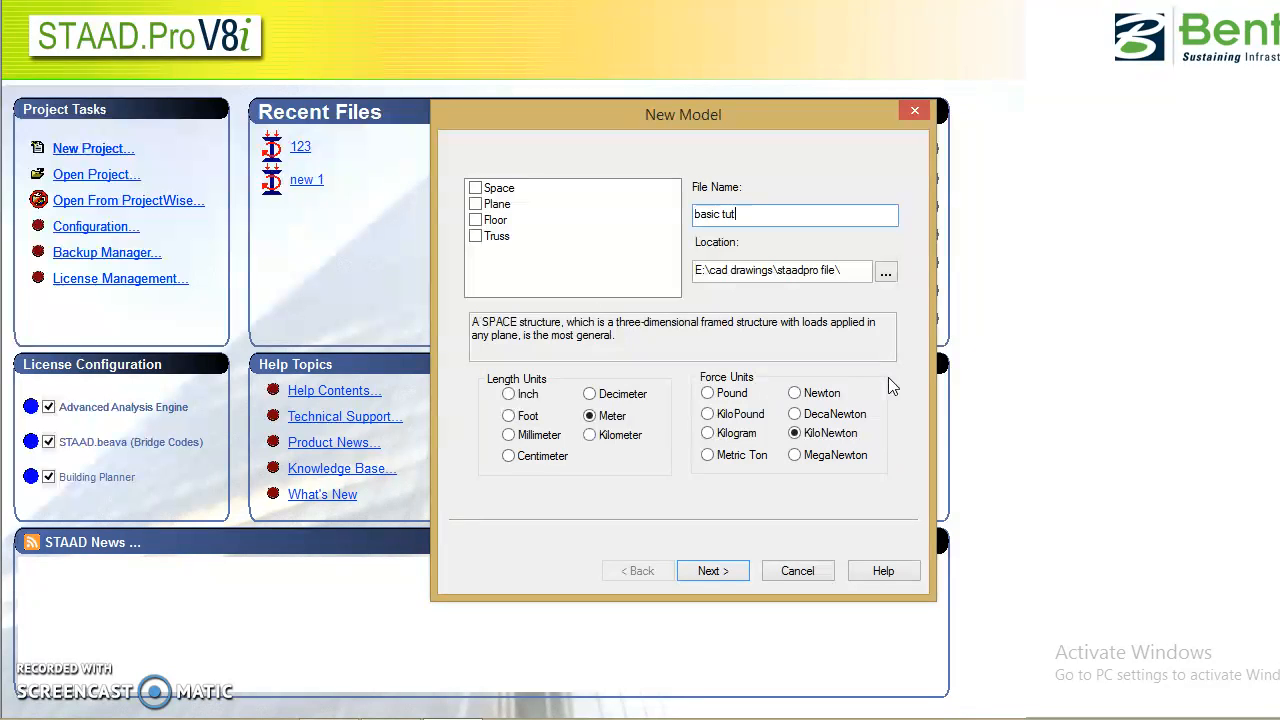
# Try decimeter and inch as length units and newton as force unit, and return to meter and kilonewton.
pyautogui.click(589, 393)
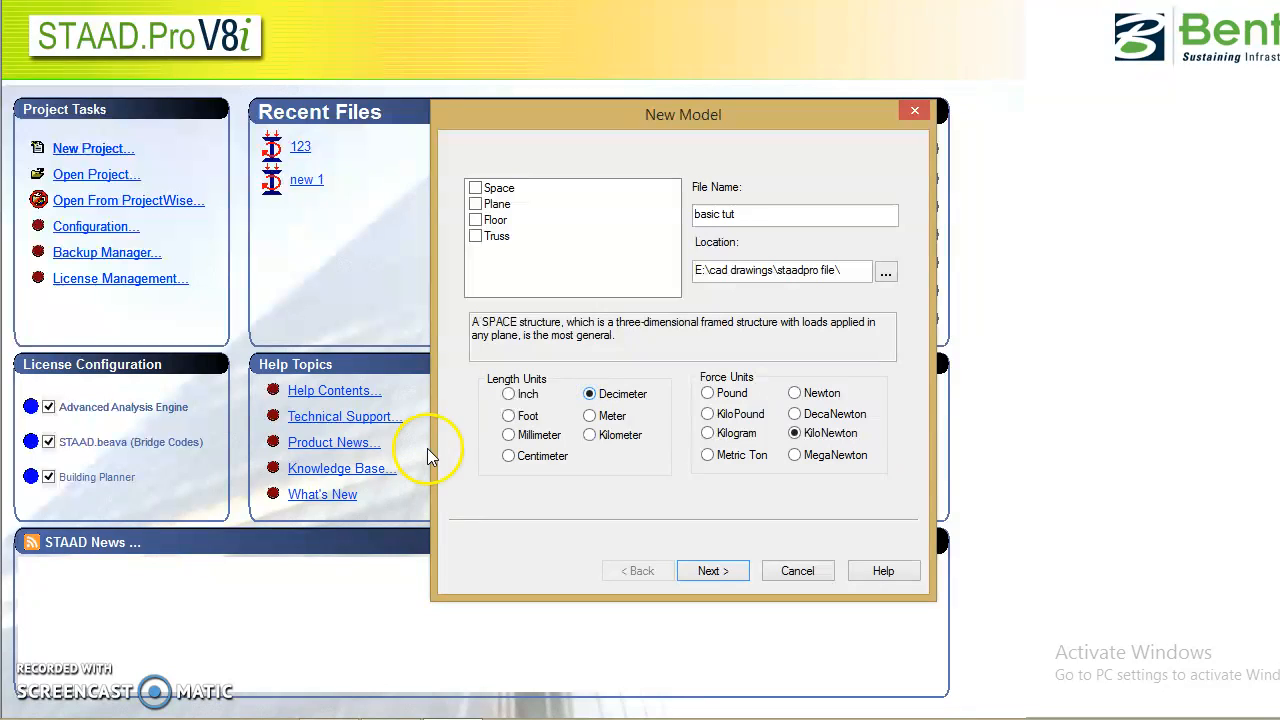
pyautogui.click(508, 393)
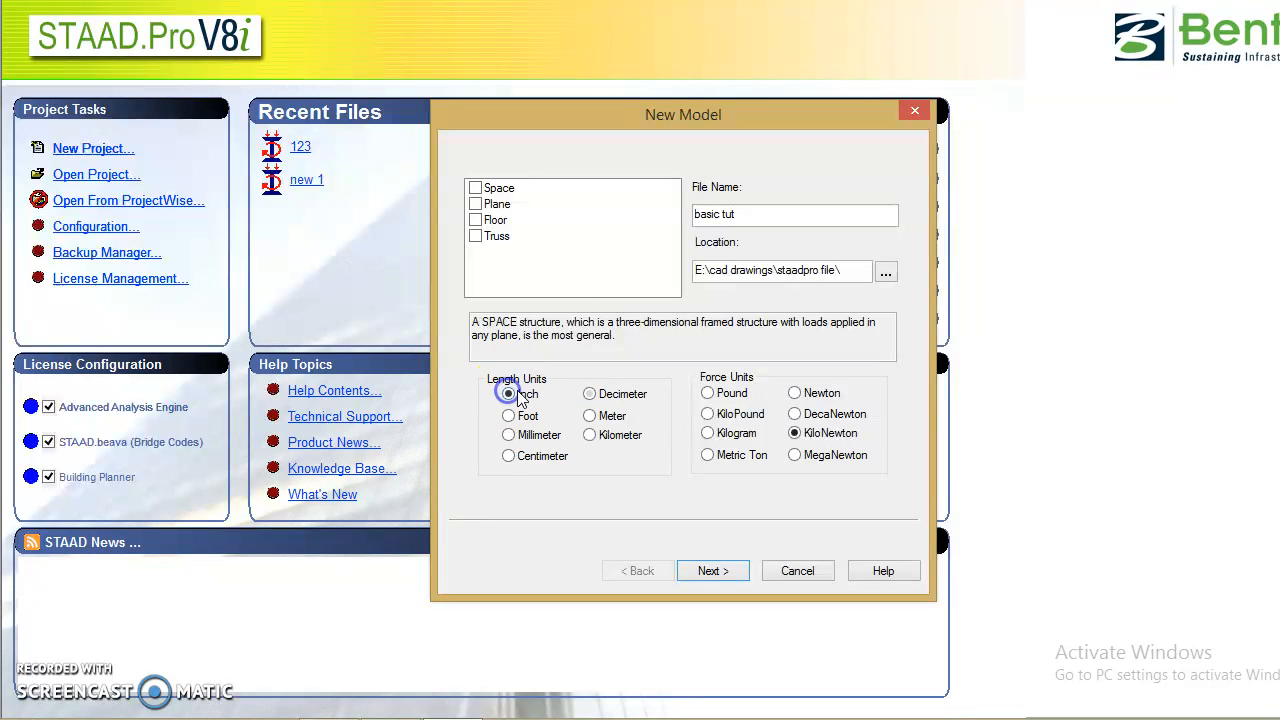
pyautogui.click(795, 393)
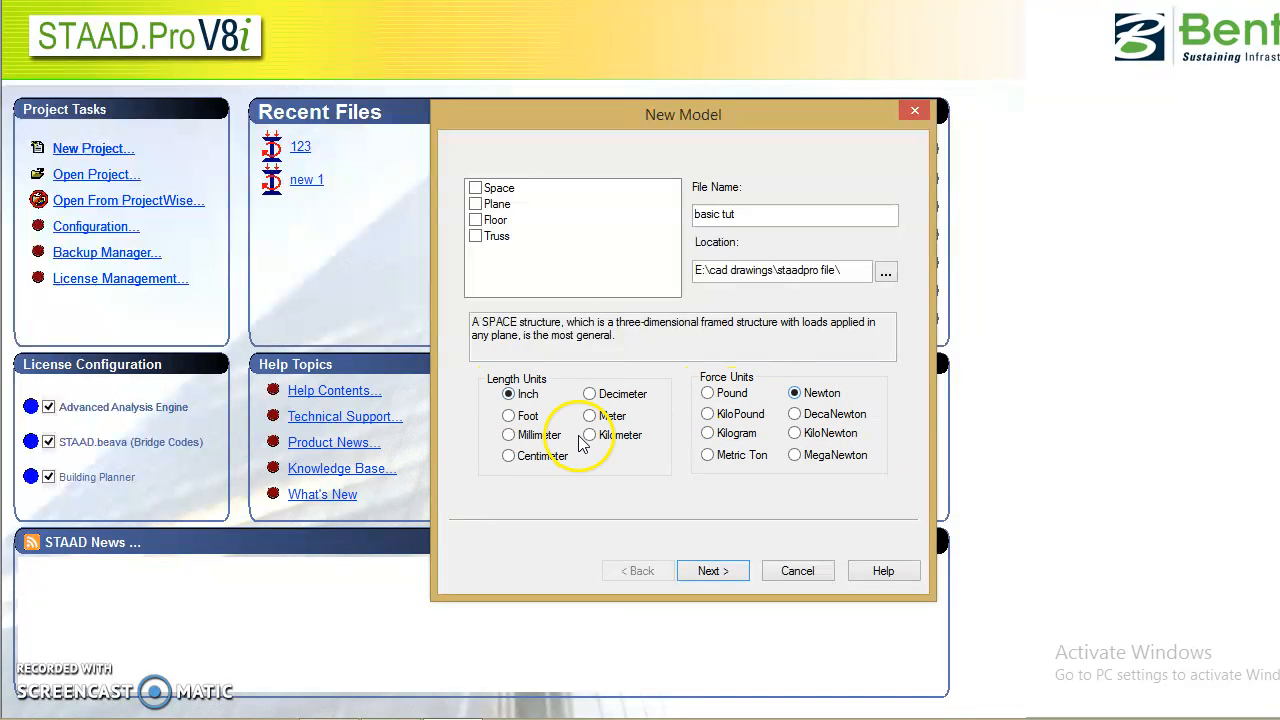
pyautogui.click(600, 416)
pyautogui.click(795, 434)
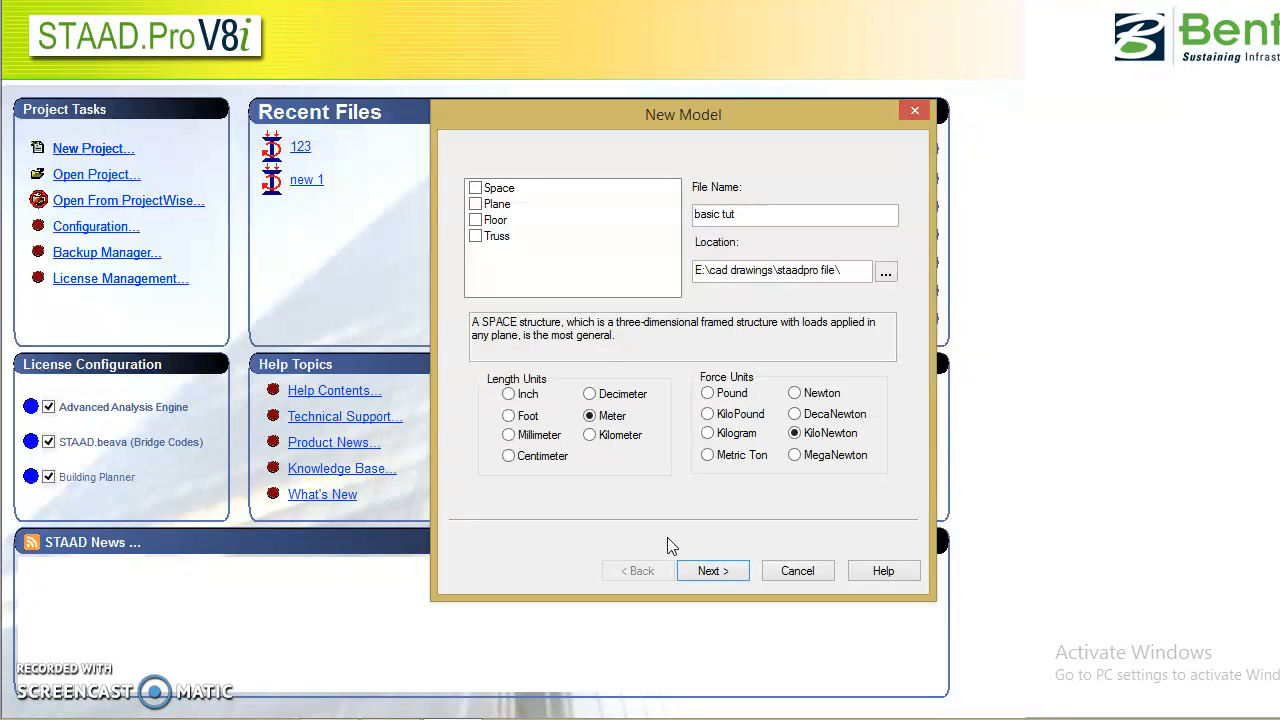
# Choose the Space structure type and finish creating the model with Add Beam as the starting task.
pyautogui.click(484, 240)
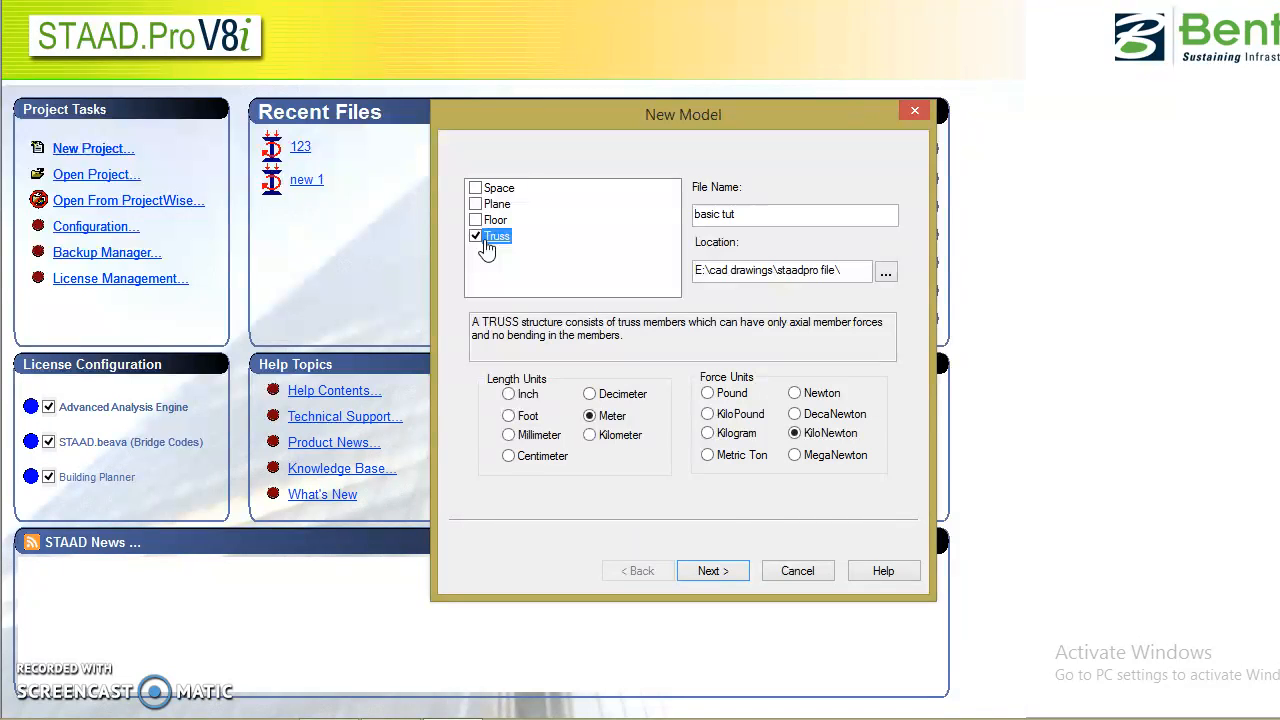
pyautogui.click(478, 190)
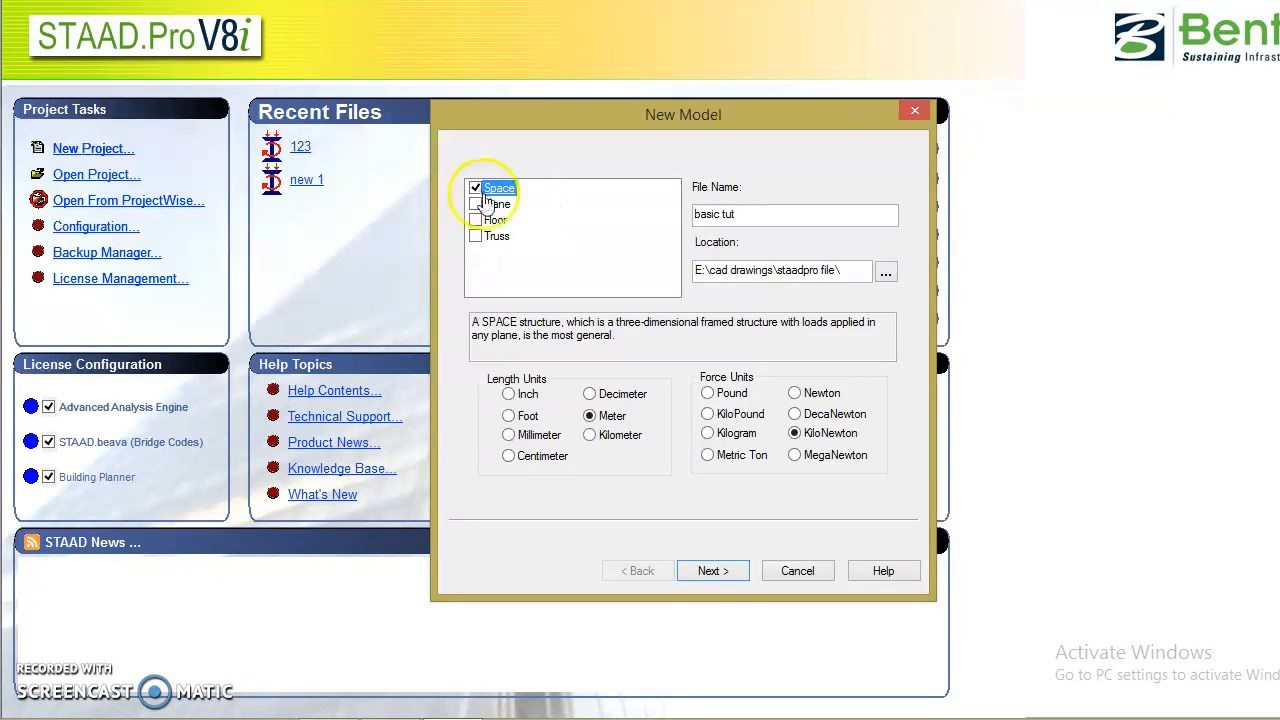
pyautogui.click(710, 571)
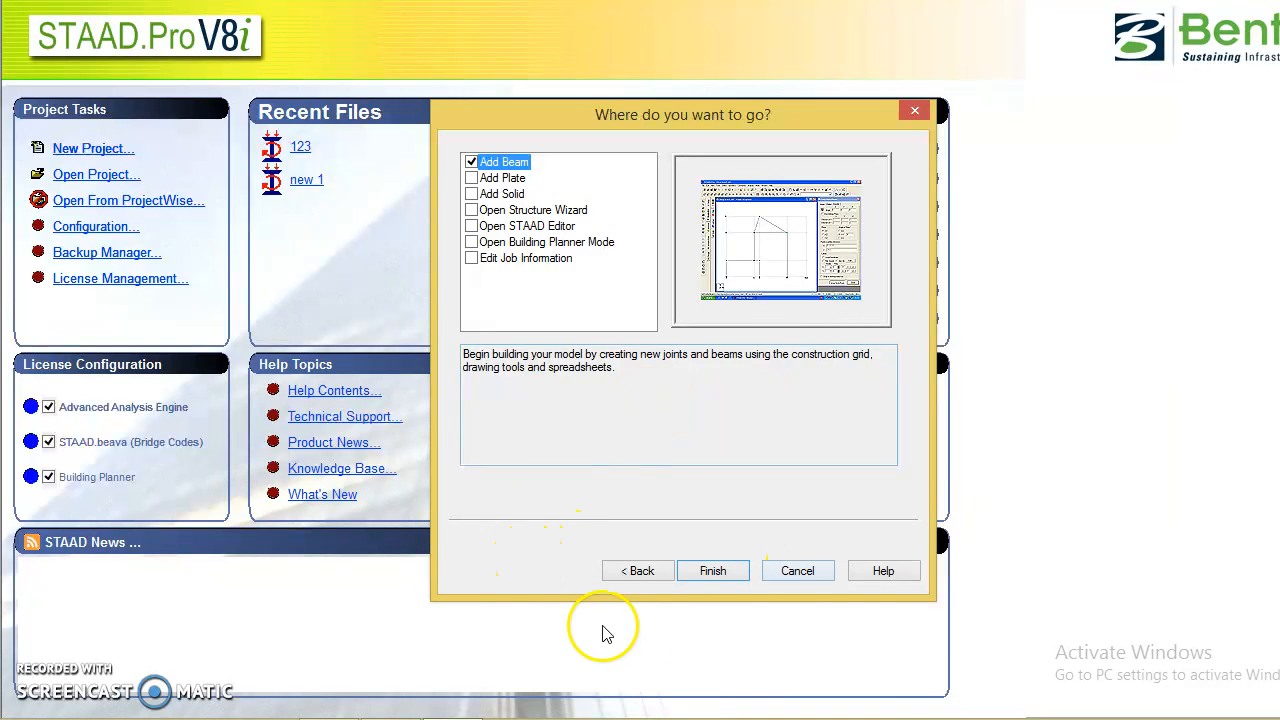
pyautogui.click(710, 572)
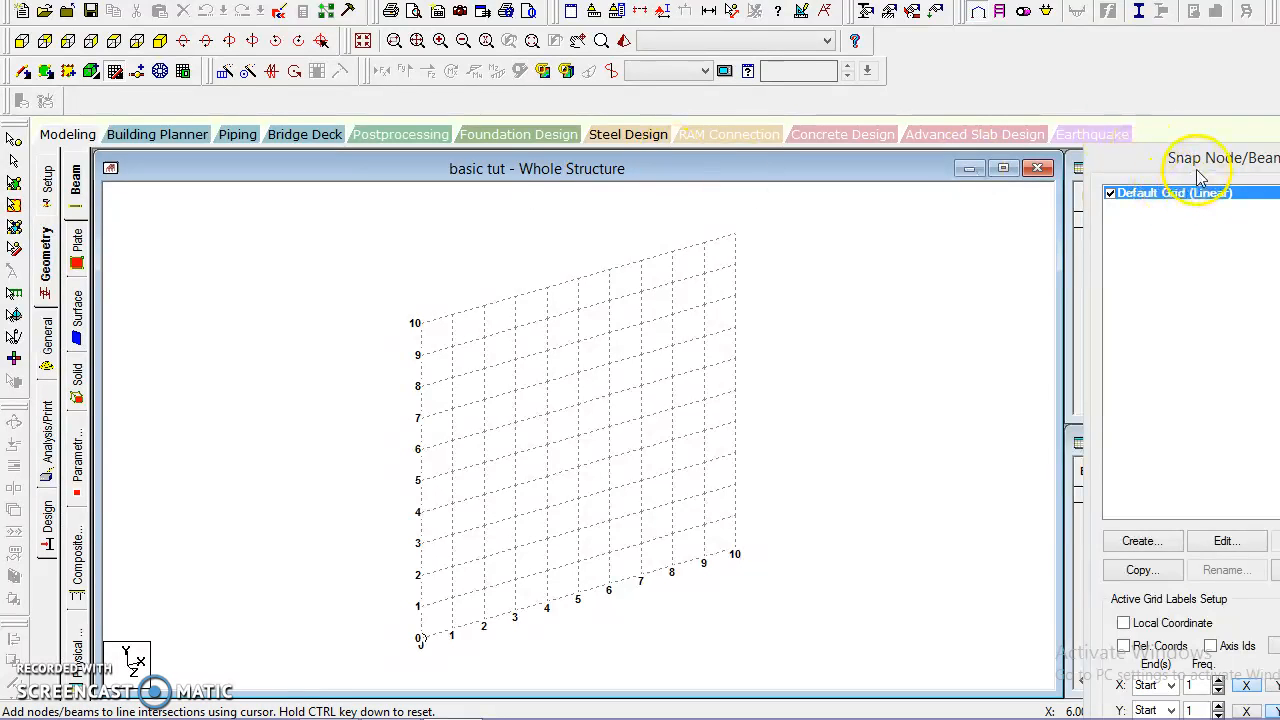
# Move the Snap Node/Beam window fully into view beside the structure grid.
pyautogui.moveTo(1200, 150); pyautogui.dragTo(1072, 140)
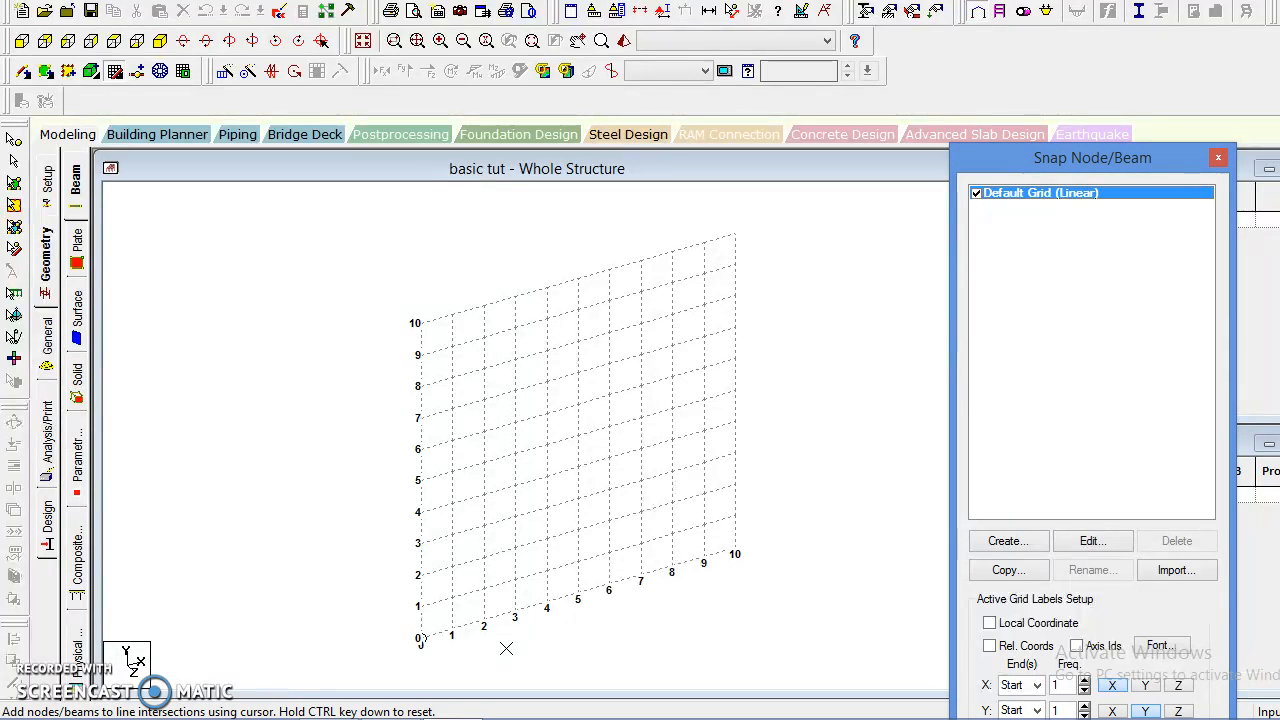
pyautogui.click(417, 606)
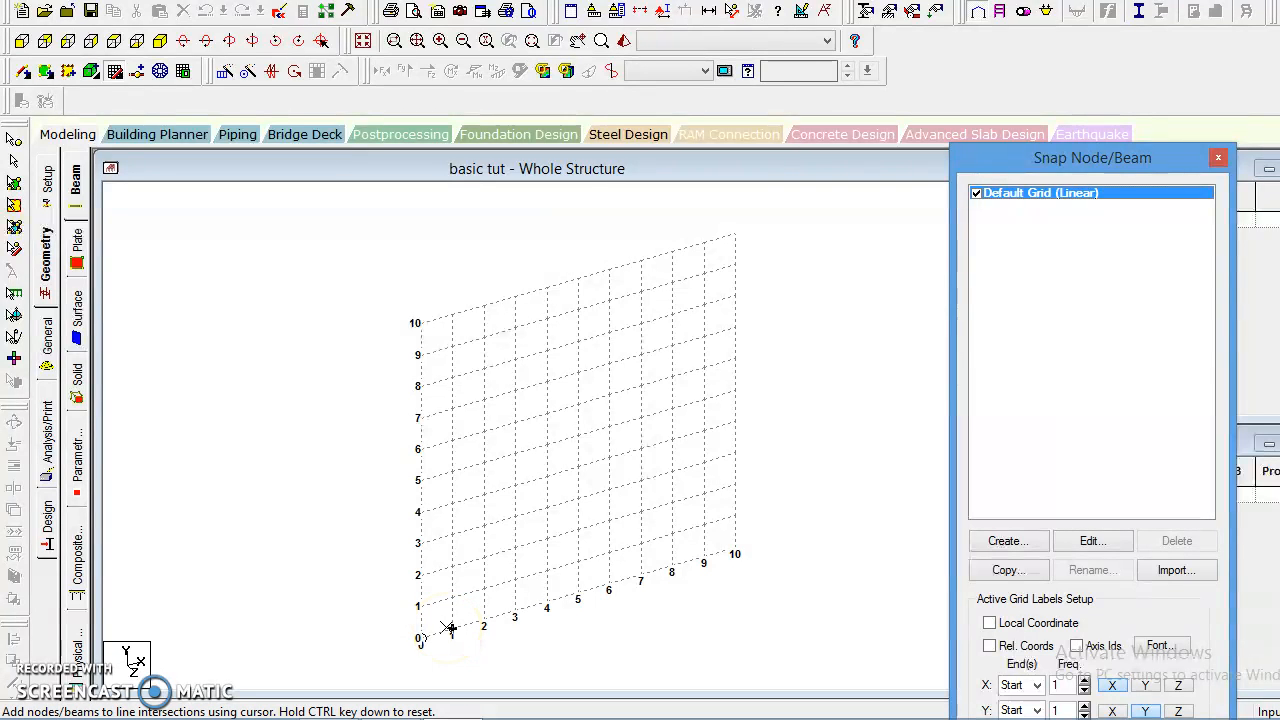
pyautogui.click(452, 628)
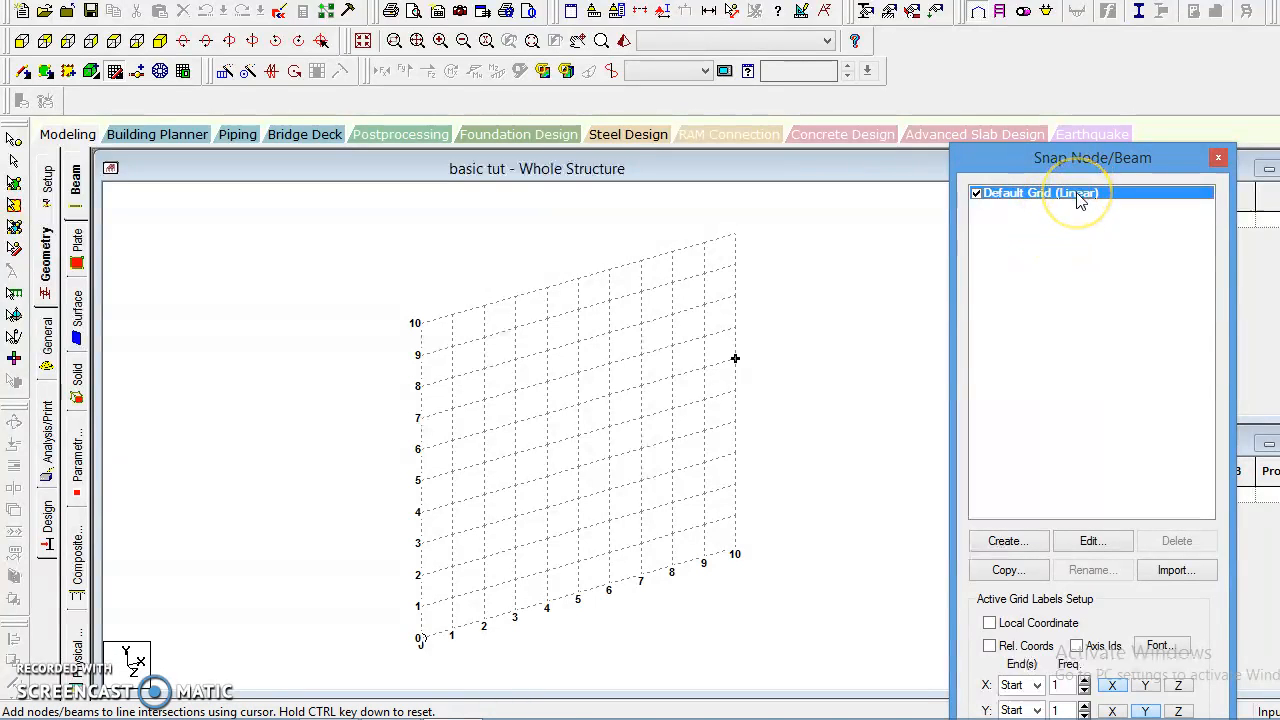
# Edit the default linear grid, trying the X-Z and Y-Z planes and returning it to the X-Y plane.
pyautogui.click(1116, 551)
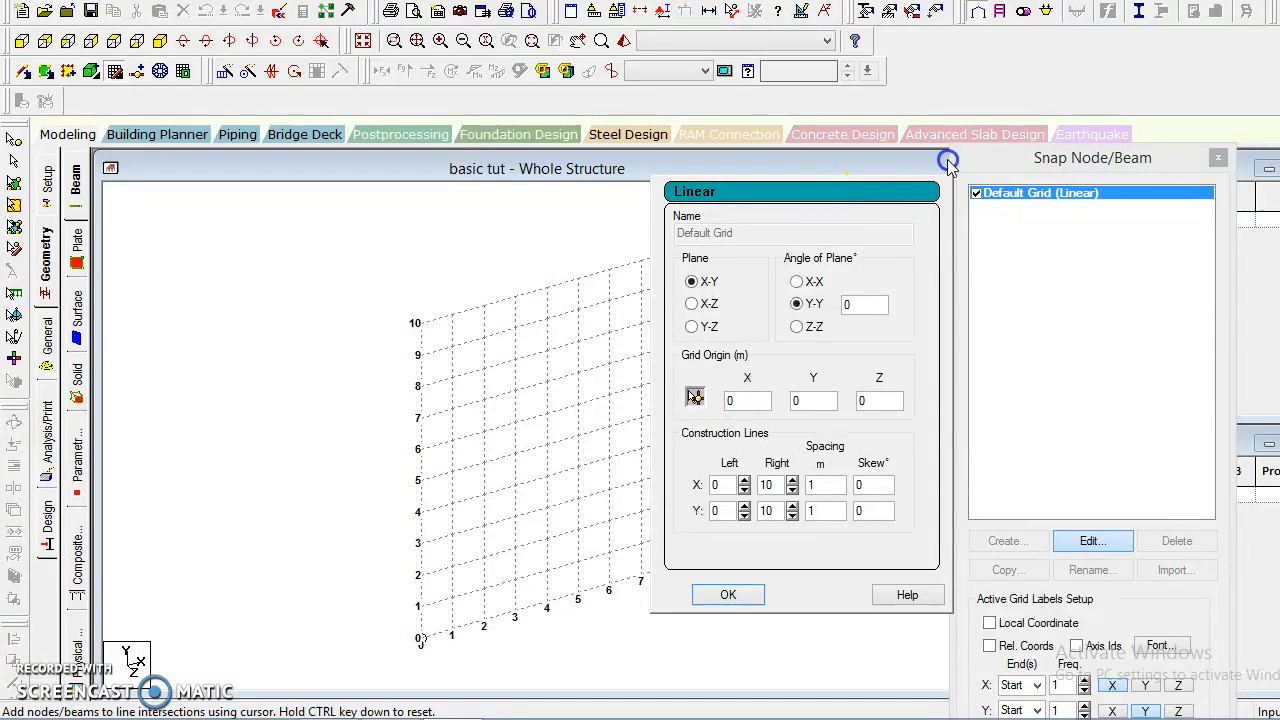
pyautogui.moveTo(831, 161); pyautogui.dragTo(615, 152)
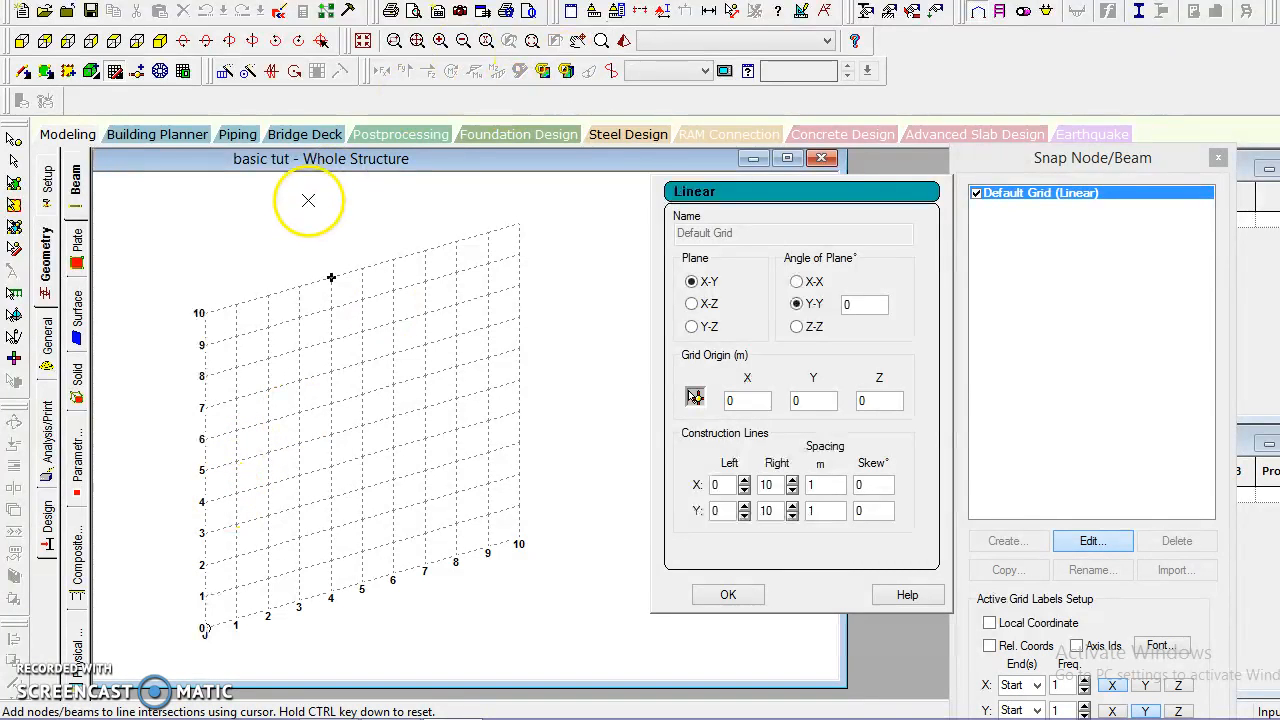
pyautogui.click(692, 304)
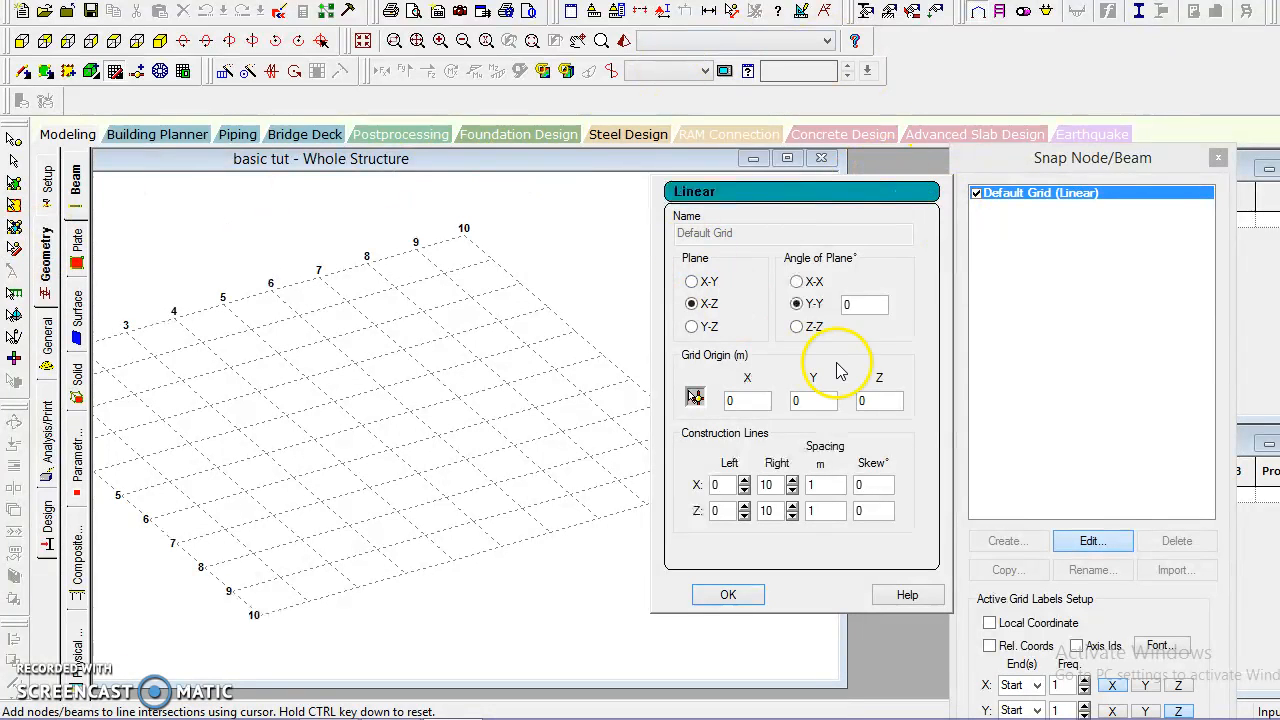
pyautogui.click(693, 330)
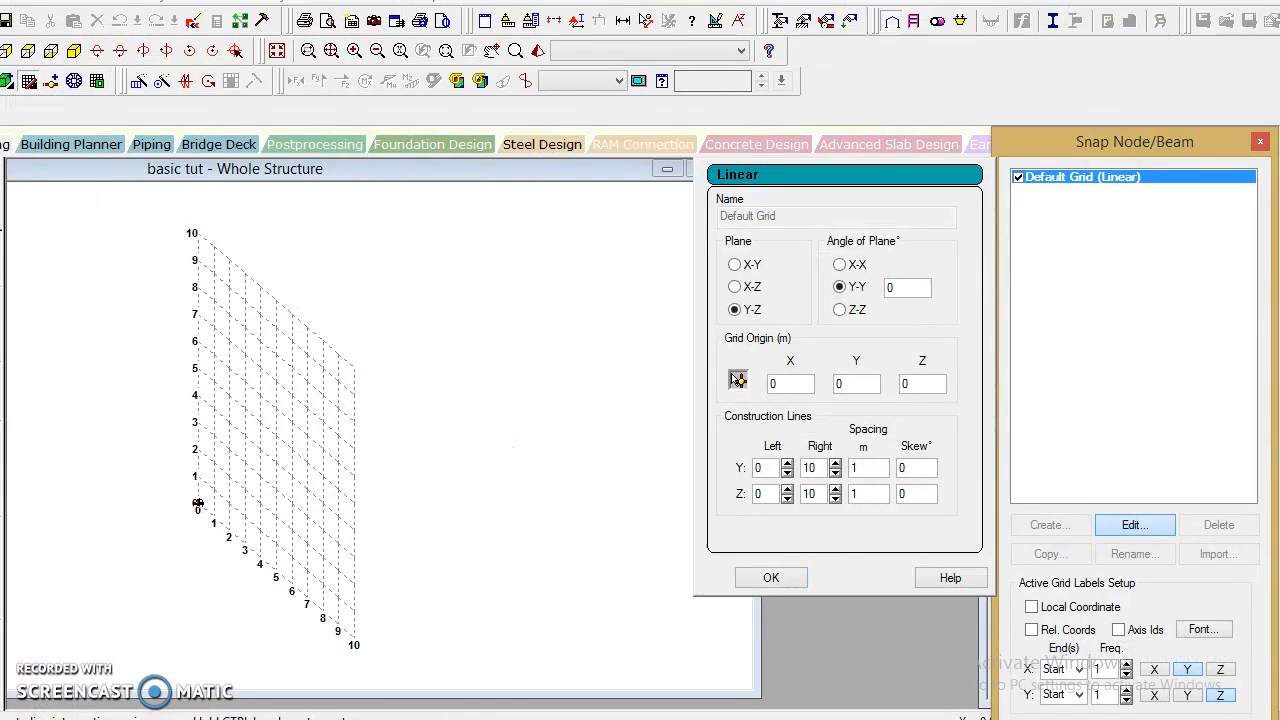
pyautogui.click(734, 265)
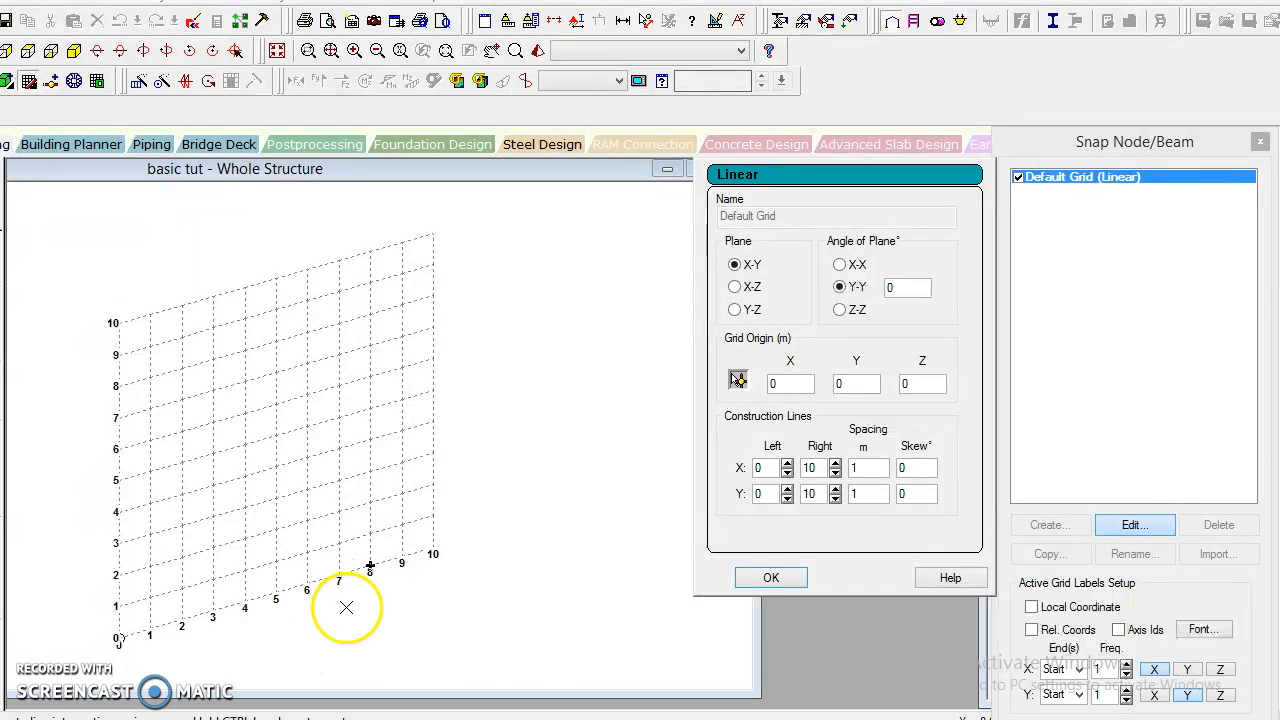
# Set the default grid's construction line spacing to 2 m in both X and Y.
pyautogui.click(871, 470)
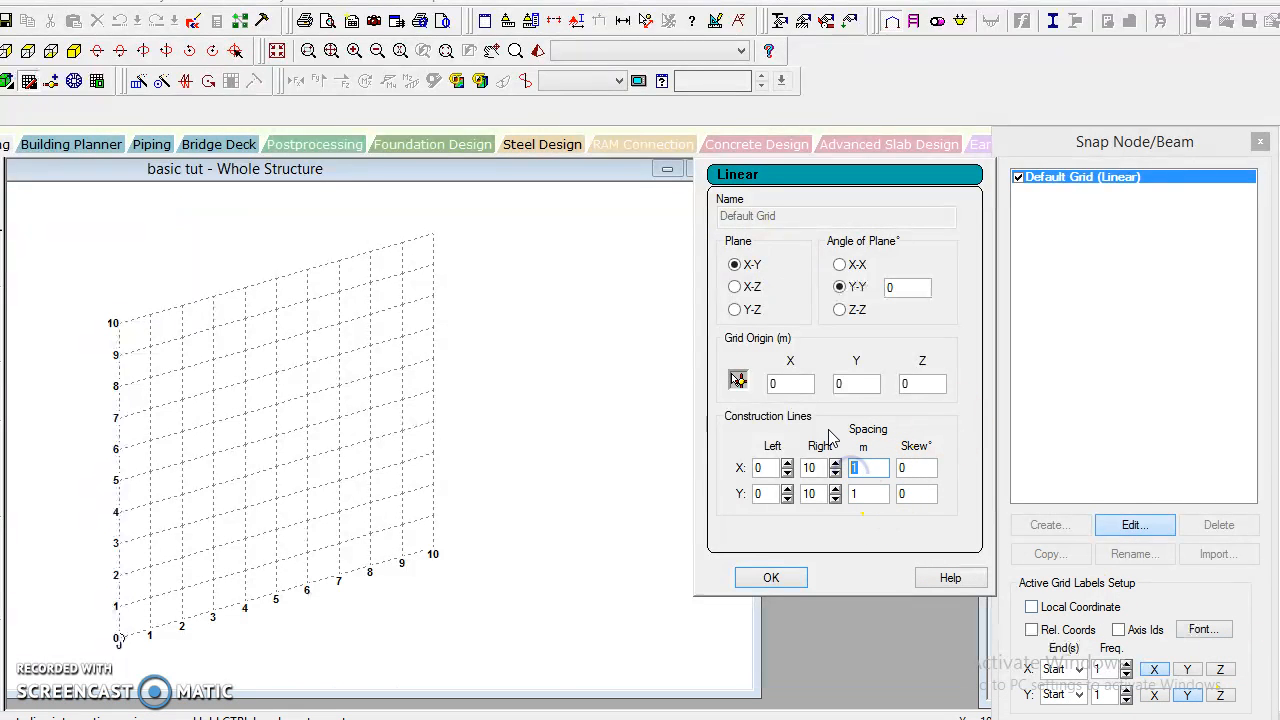
pyautogui.click(870, 494)
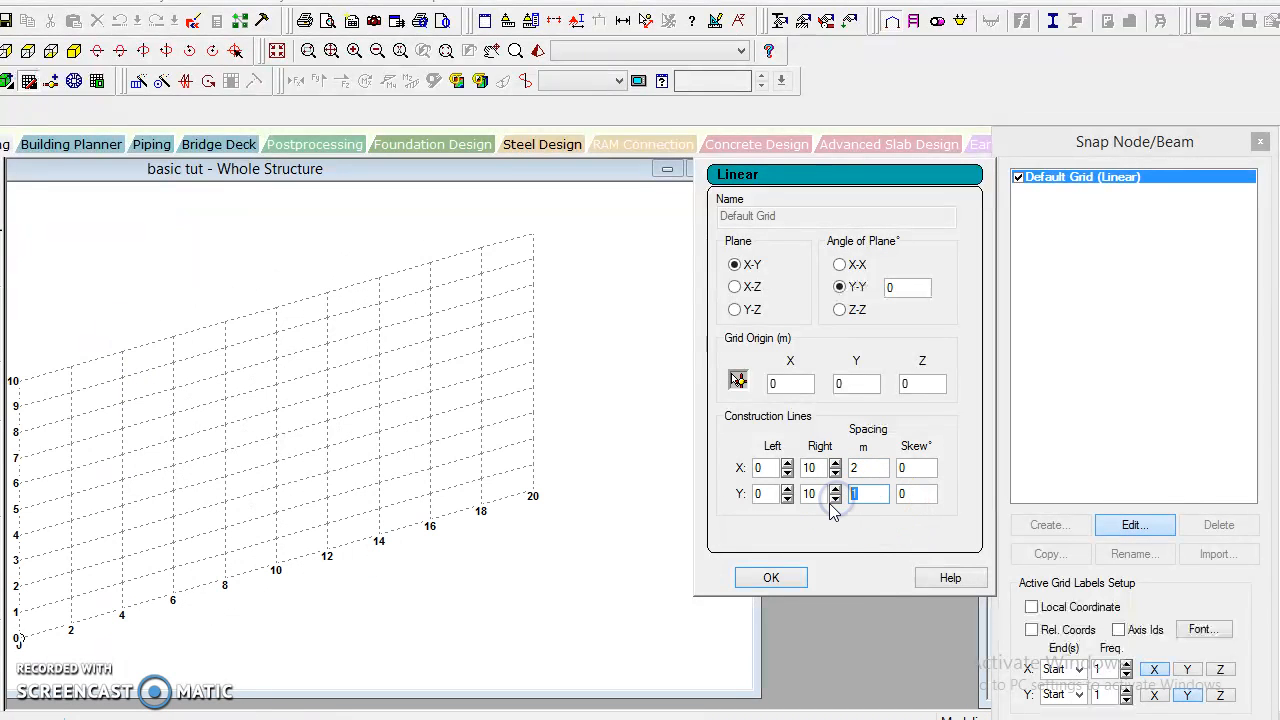
pyautogui.click(775, 580)
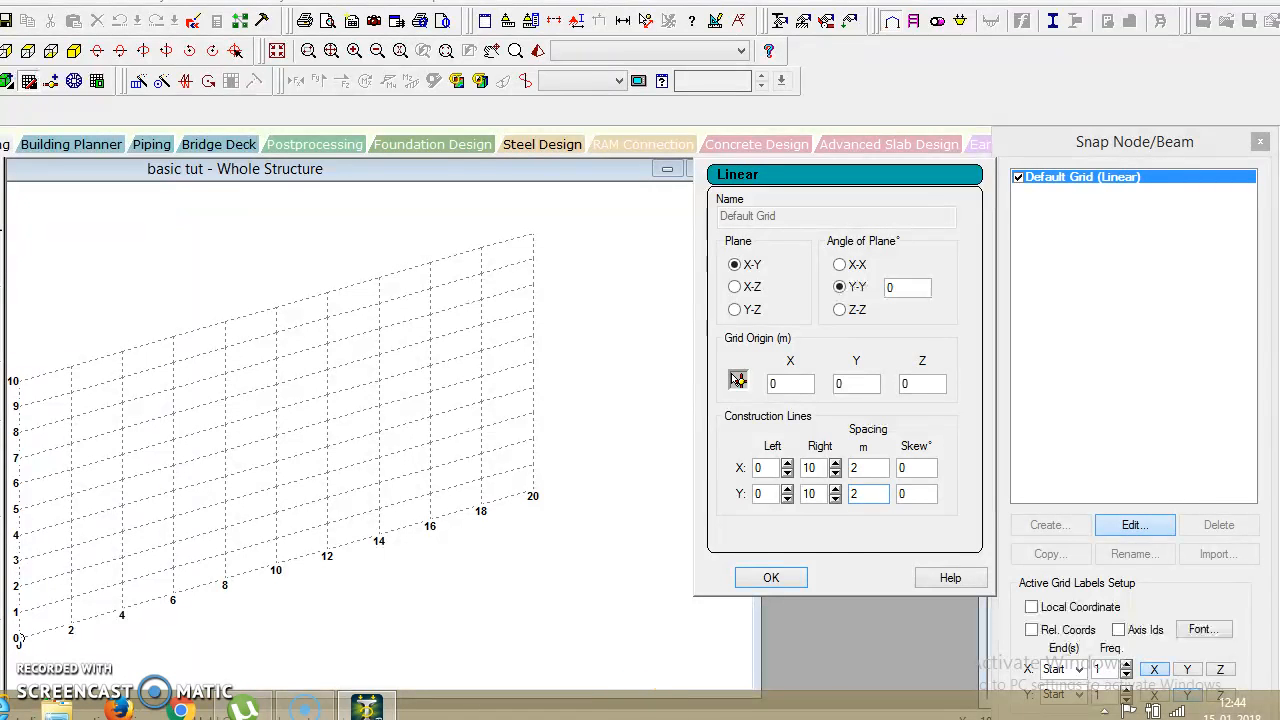
pyautogui.click(784, 574)
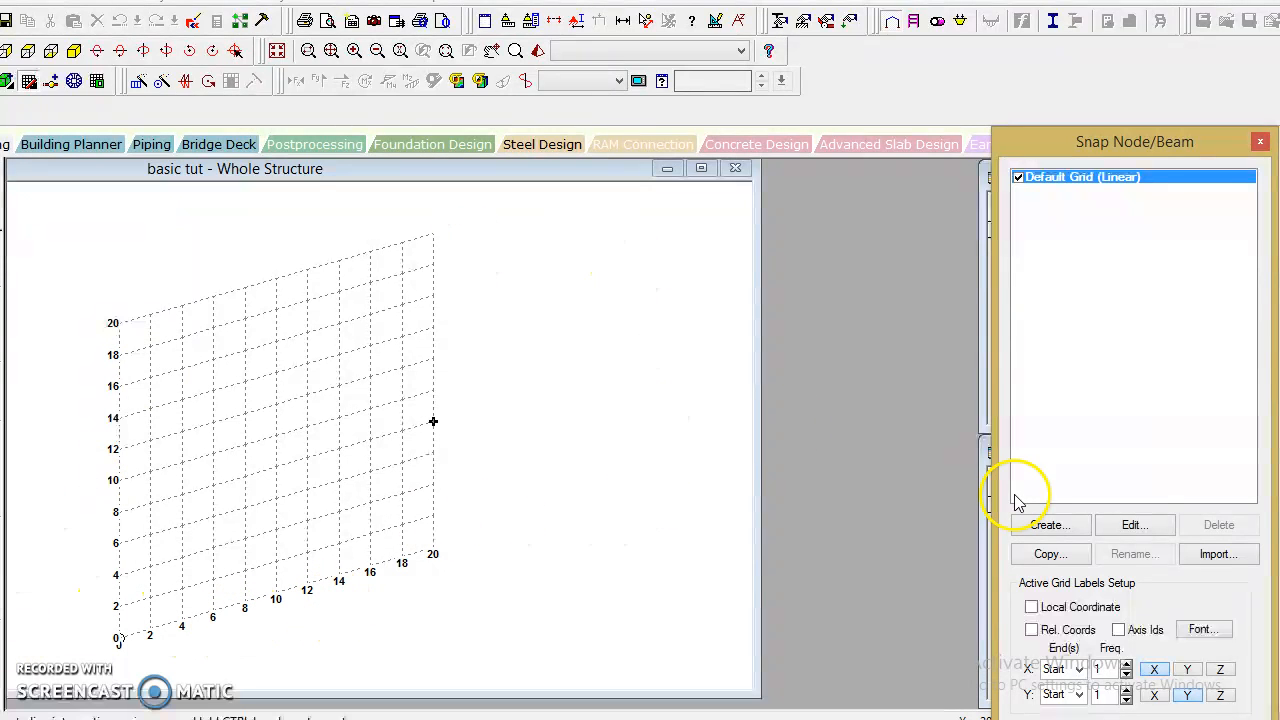
# Set the default grid's construction line spacing to 1 m in both X and Y.
pyautogui.click(1134, 526)
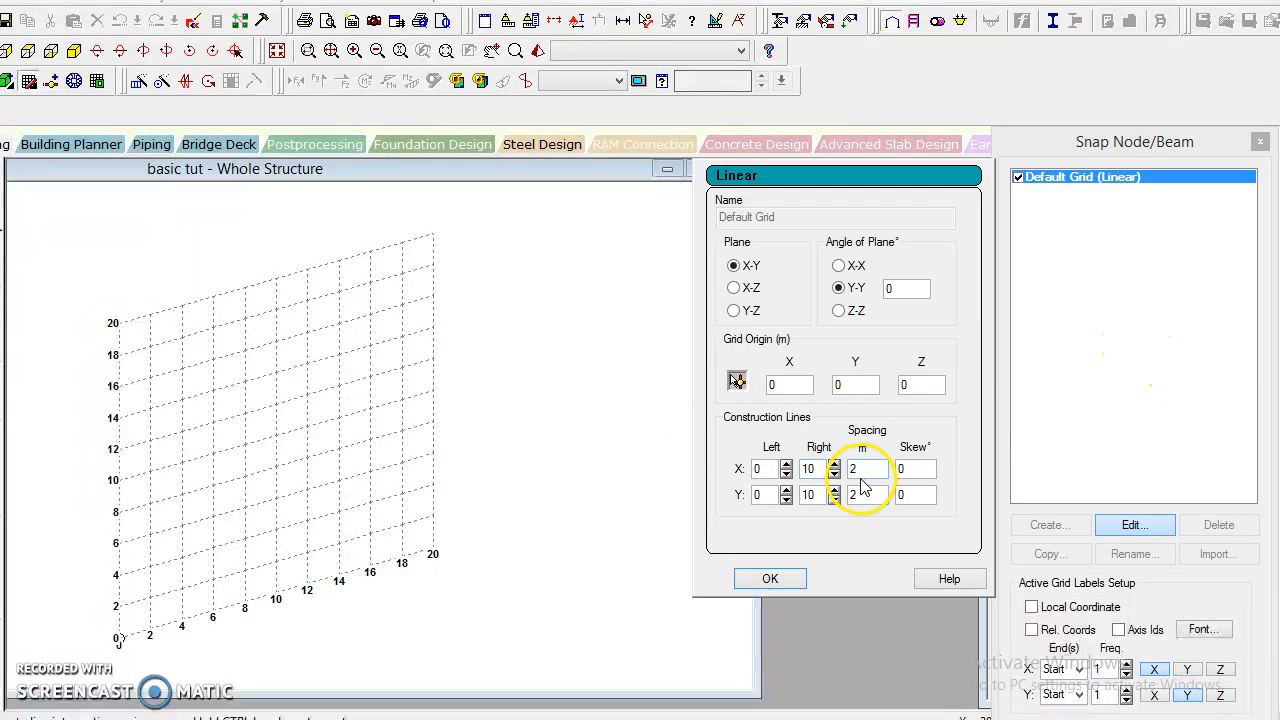
pyautogui.moveTo(860, 470); pyautogui.dragTo(836, 480)
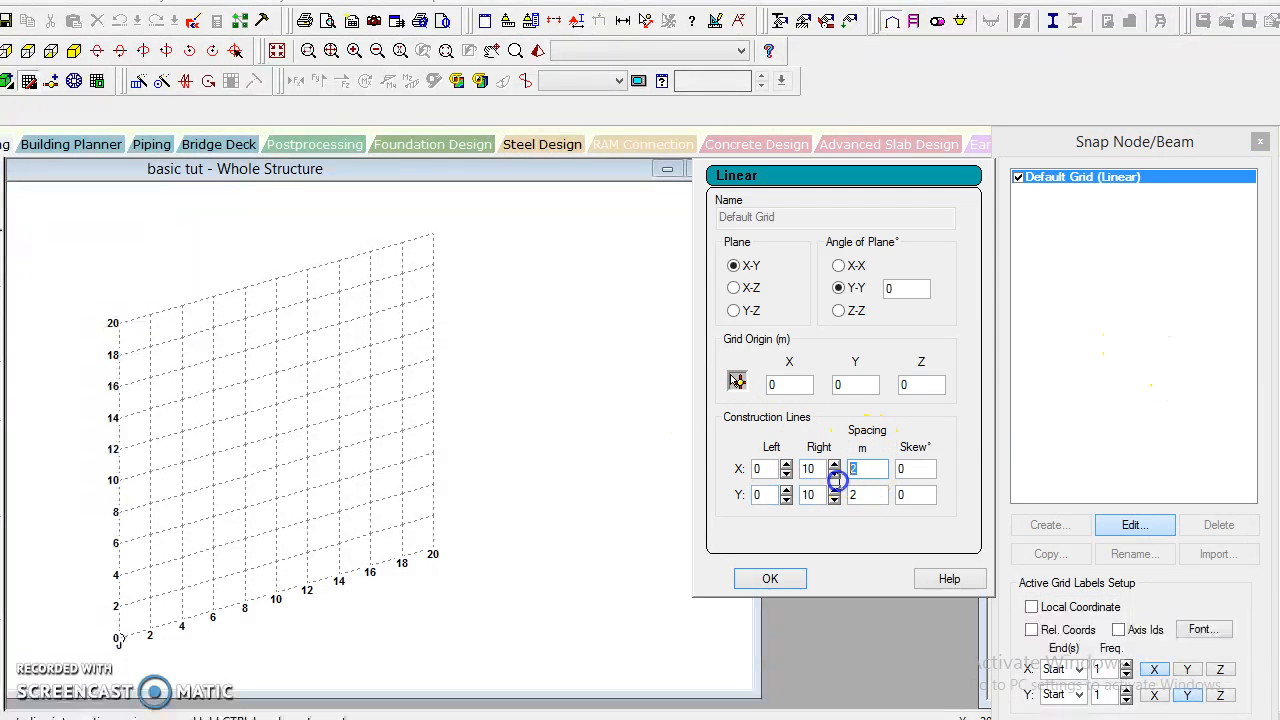
pyautogui.write('1')
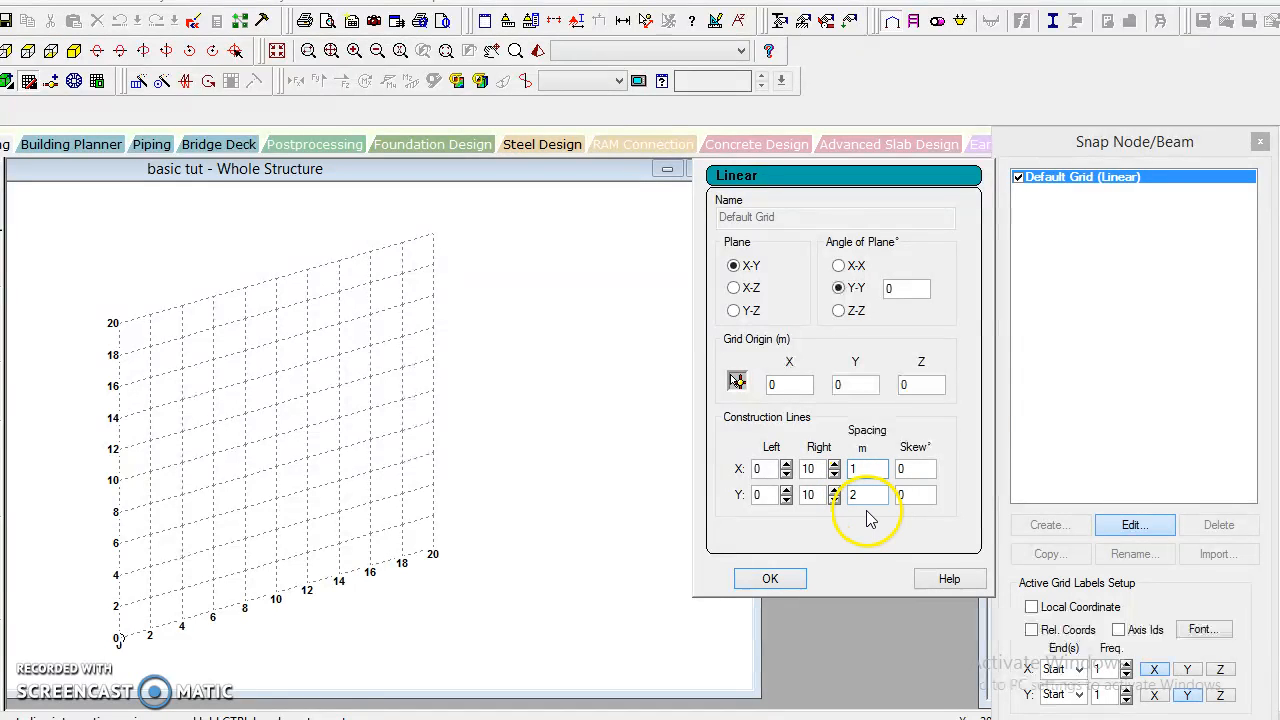
pyautogui.moveTo(860, 500); pyautogui.dragTo(822, 512)
pyautogui.write('1')
pyautogui.click(762, 580)
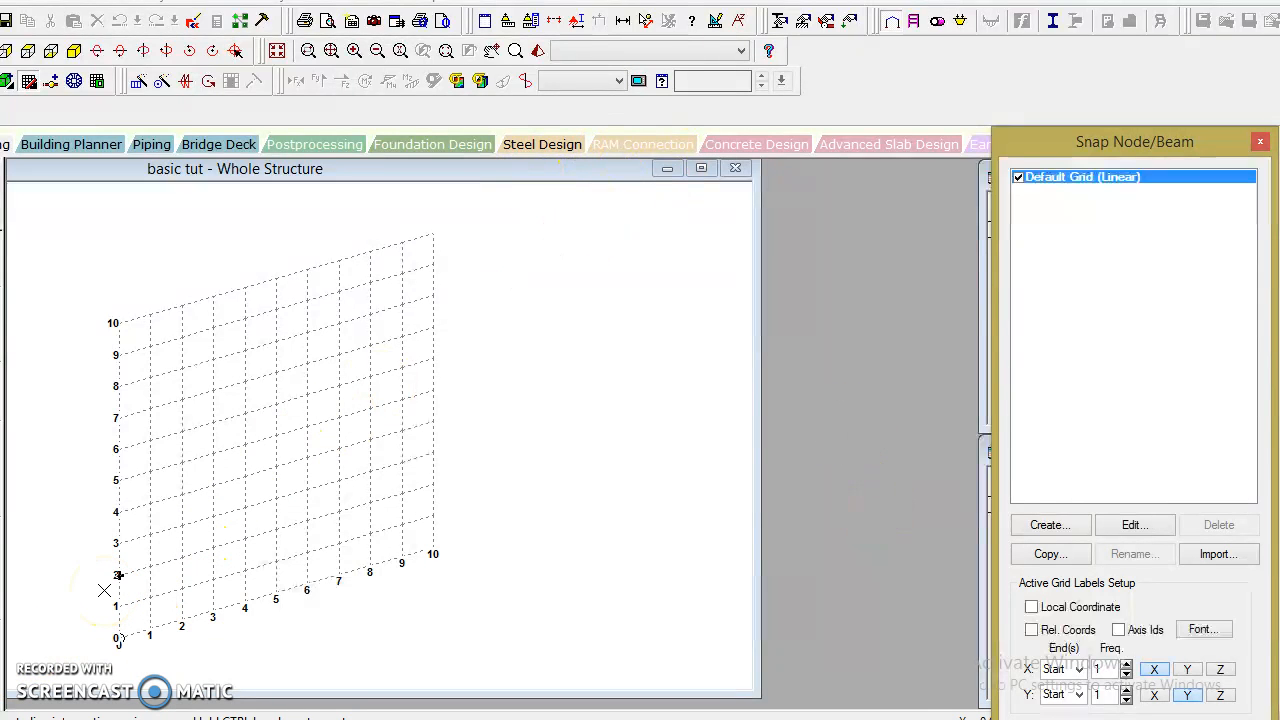
# Draw a closed 4 m by 4 m square of beams from the grid origin through (0,4), (4,4) and (4,0).
pyautogui.click(117, 640)
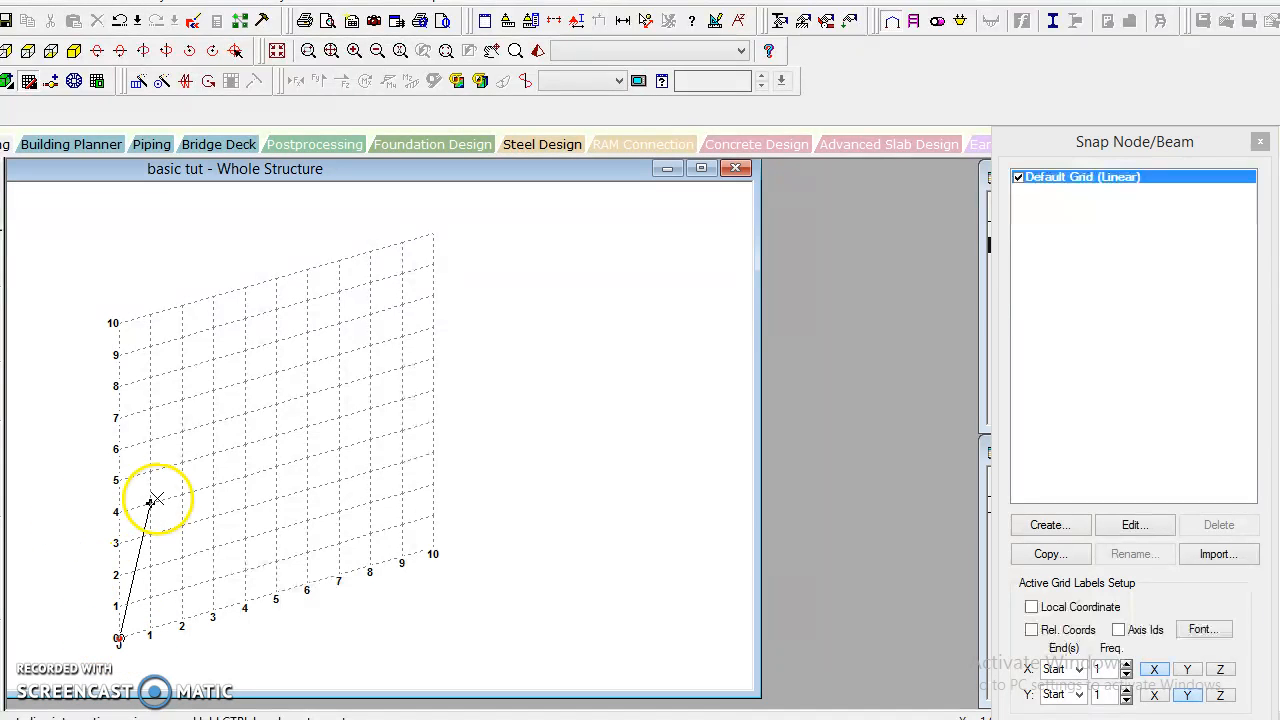
pyautogui.click(117, 512)
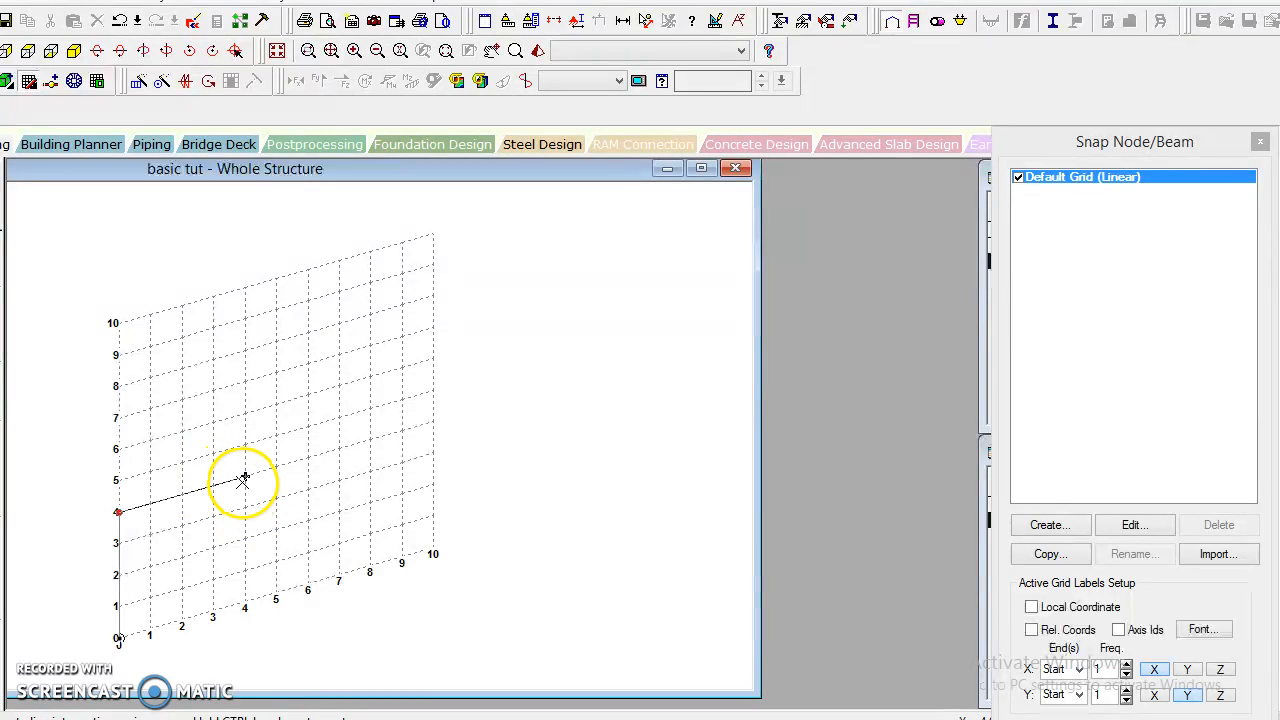
pyautogui.click(243, 479)
pyautogui.click(245, 601)
pyautogui.click(118, 638)
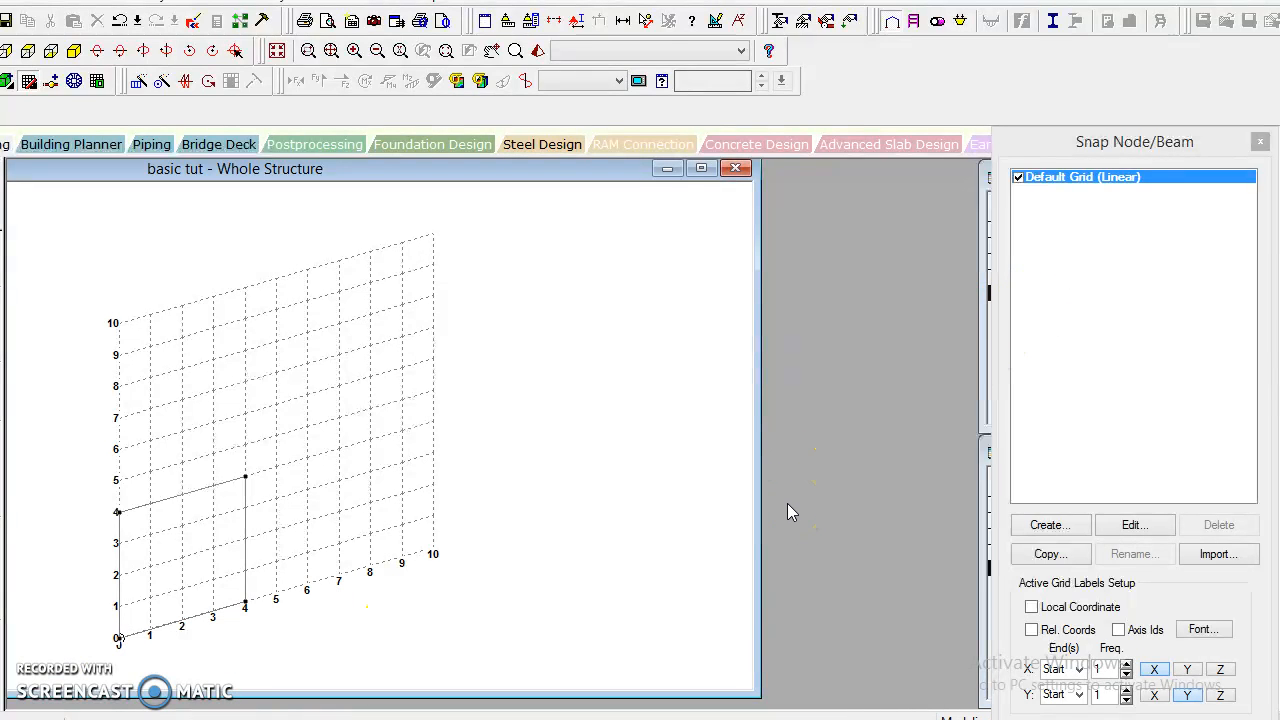
# Change the default linear grid to the X-Z plane, keeping 1 m spacing.
pyautogui.click(1136, 524)
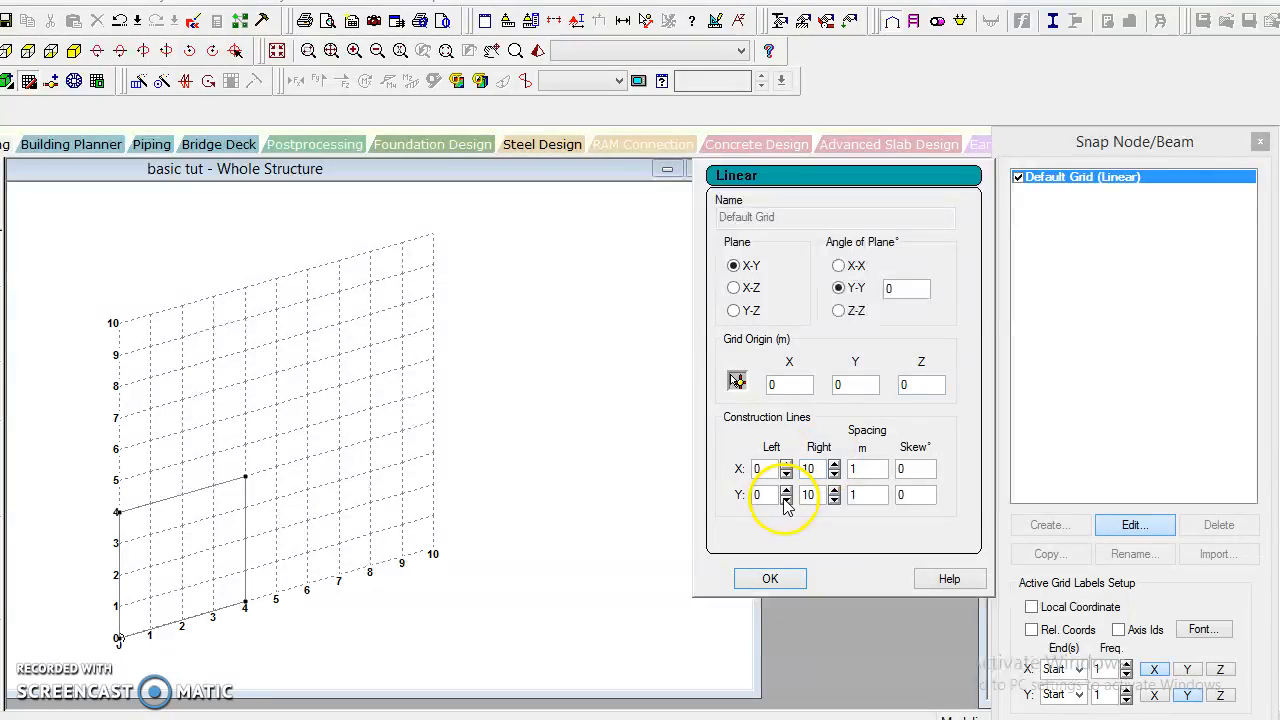
pyautogui.click(735, 289)
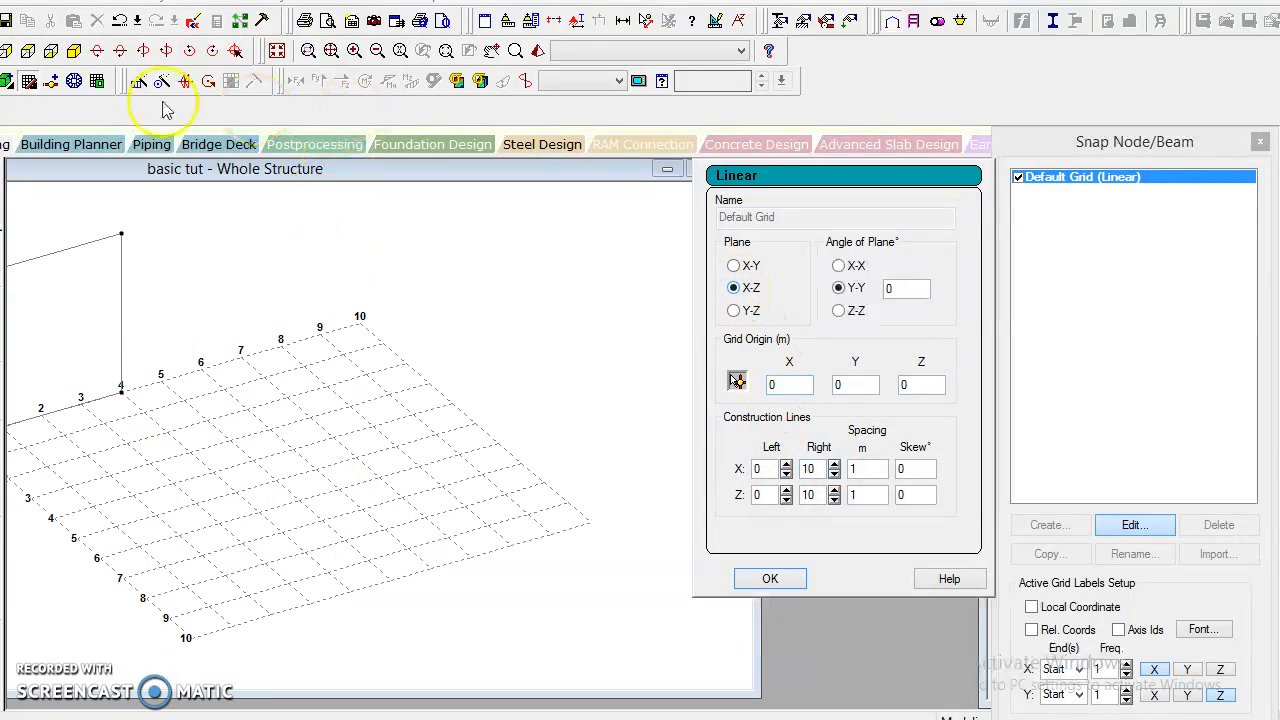
pyautogui.moveTo(117, 178); pyautogui.dragTo(285, 165)
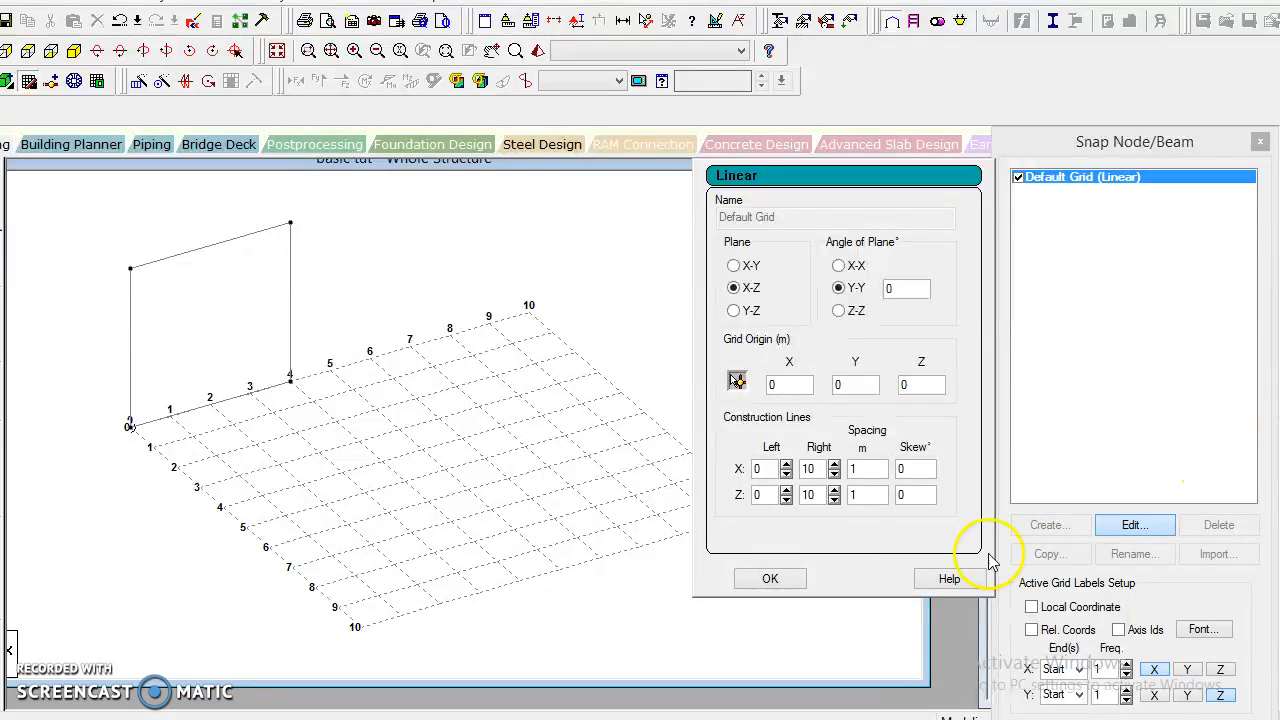
pyautogui.click(770, 579)
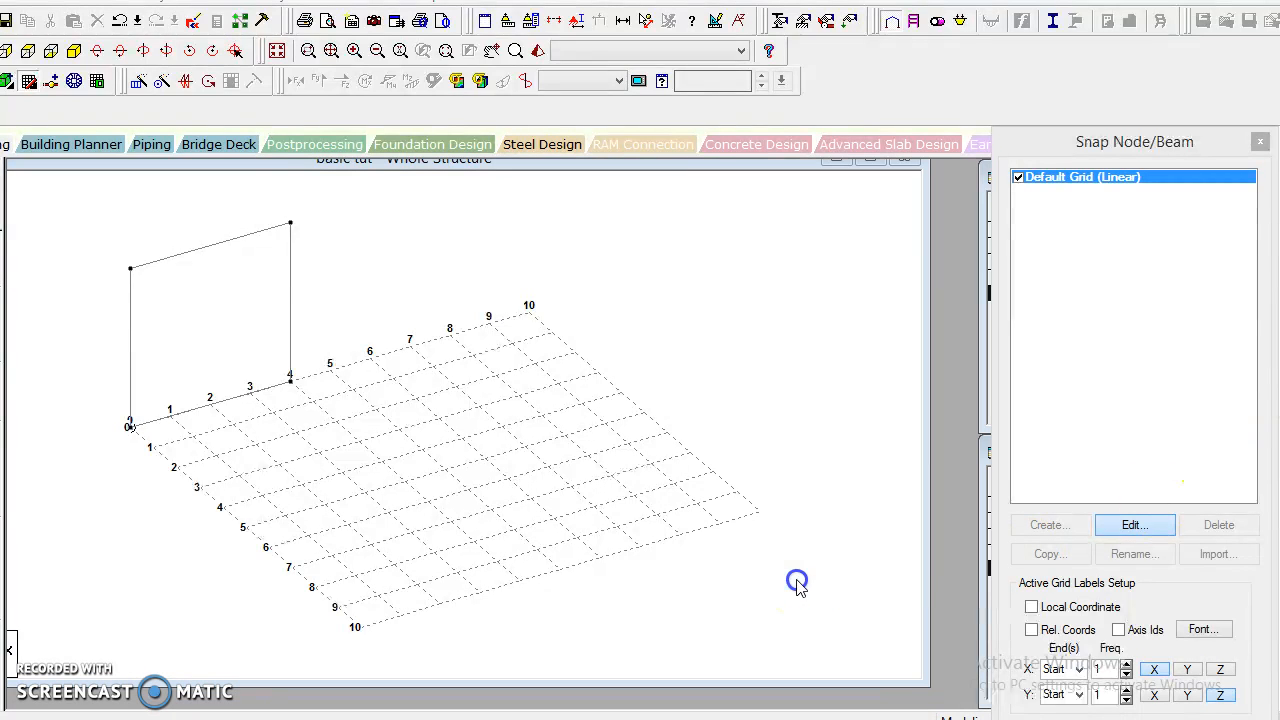
# Draw three 4 m beams on the X-Z grid from the origin through (0,0,4) and (4,0,4) to (4,0,0), and close the grid.
pyautogui.click(29, 83)
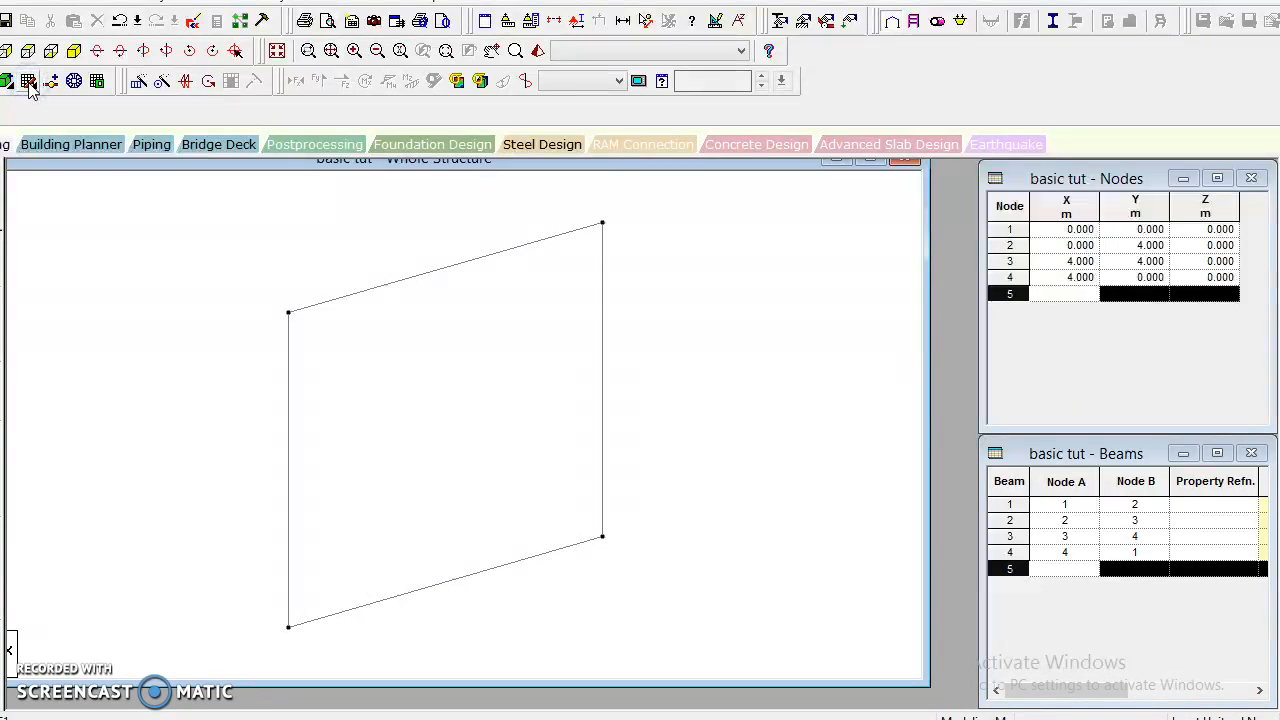
pyautogui.click(29, 83)
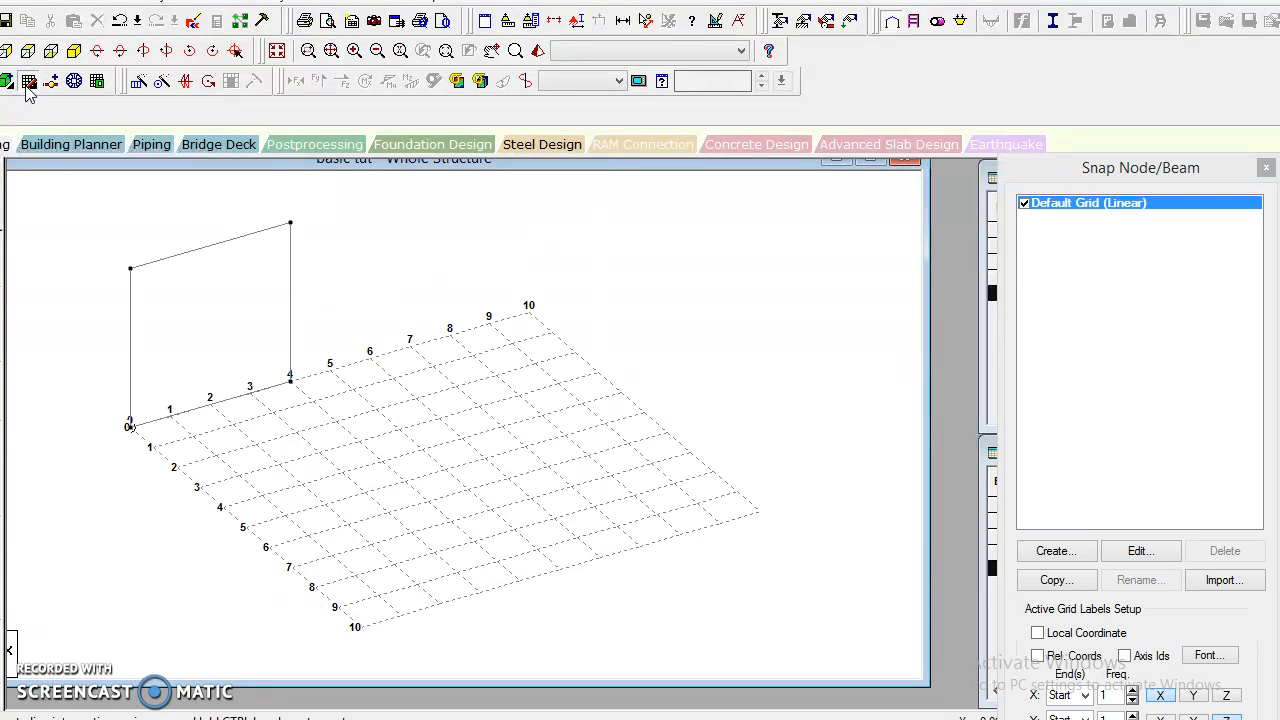
pyautogui.click(130, 426)
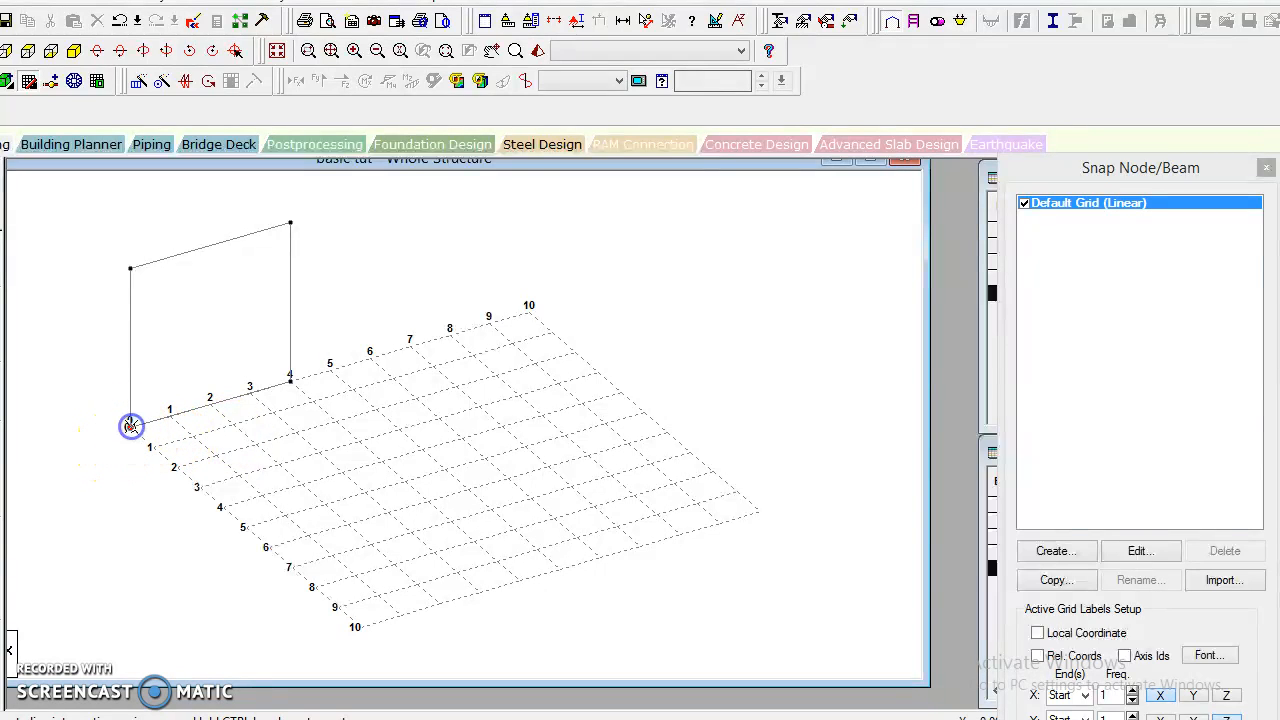
pyautogui.click(220, 505)
pyautogui.click(380, 457)
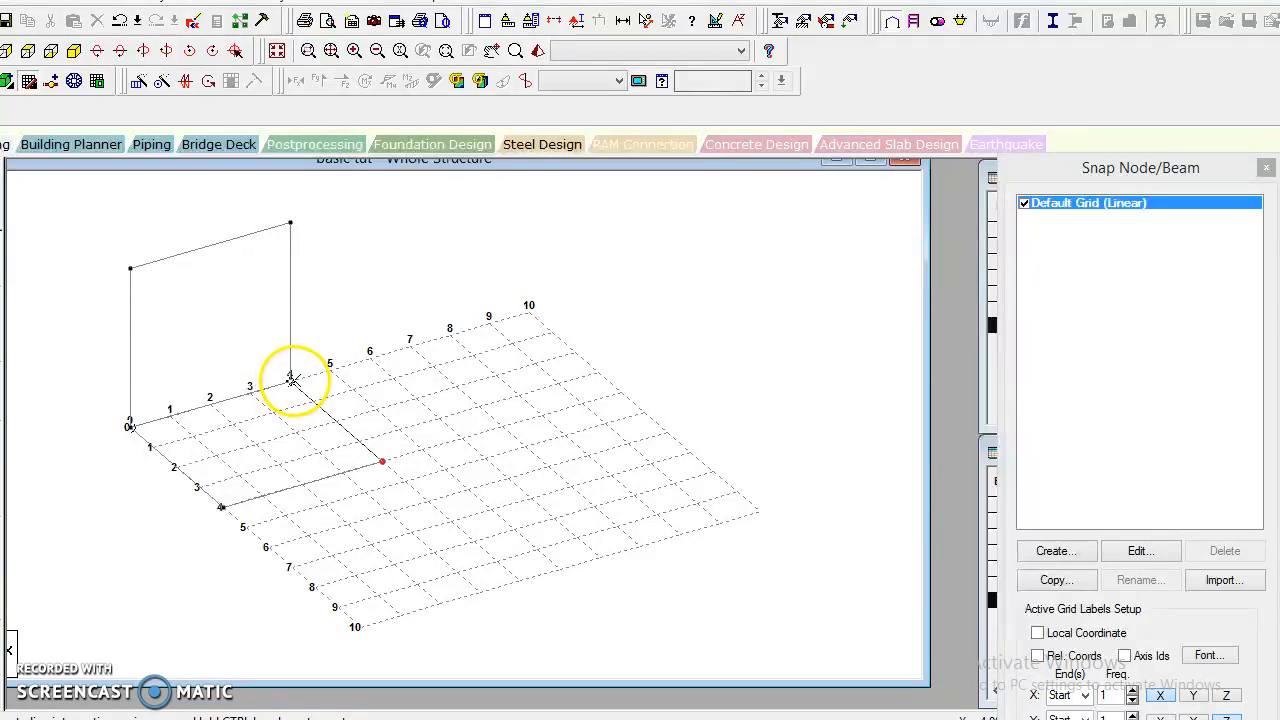
pyautogui.click(392, 481)
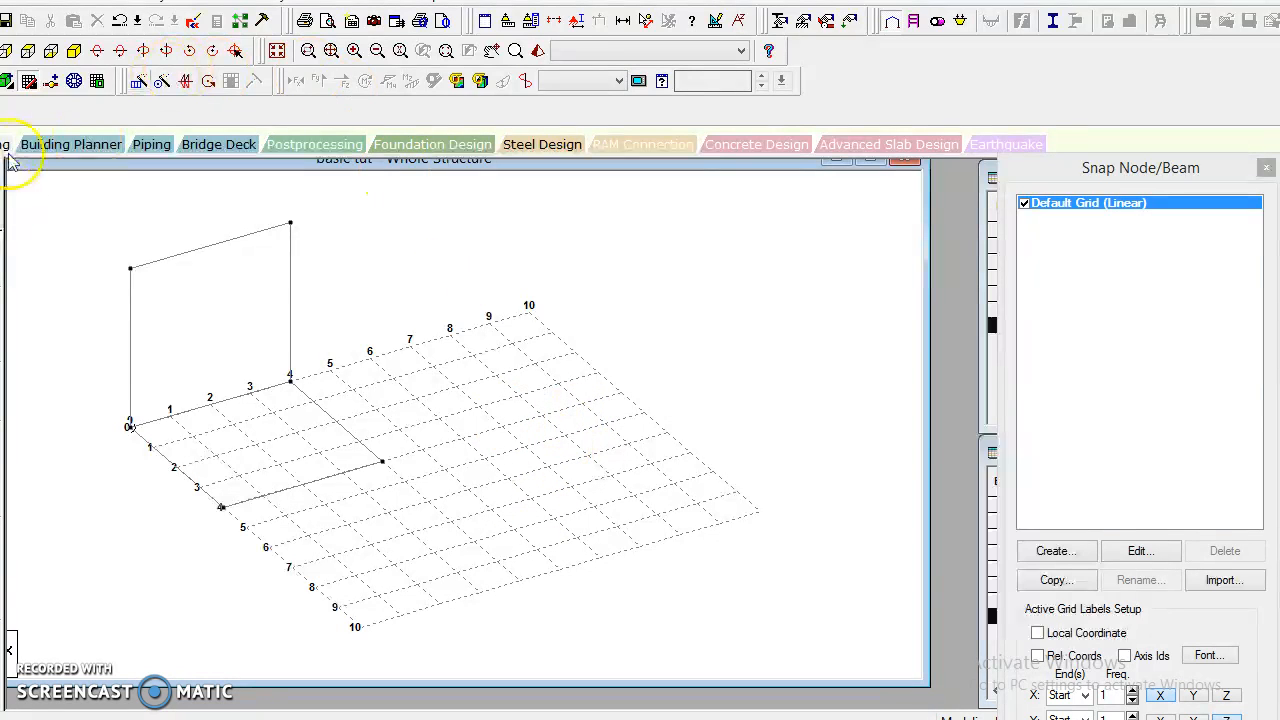
pyautogui.click(28, 86)
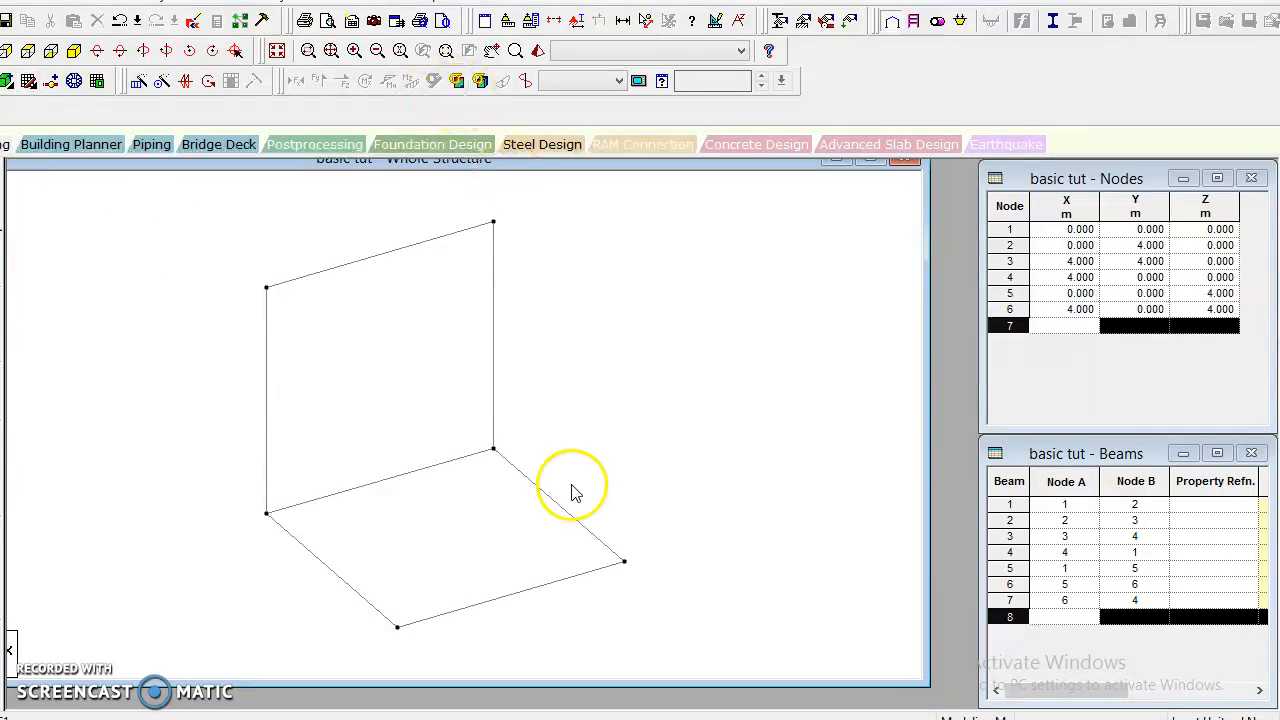
# Reopen the snap grid, start editing the default grid, and accept the auto save of the modified structure.
pyautogui.moveTo(567, 698)
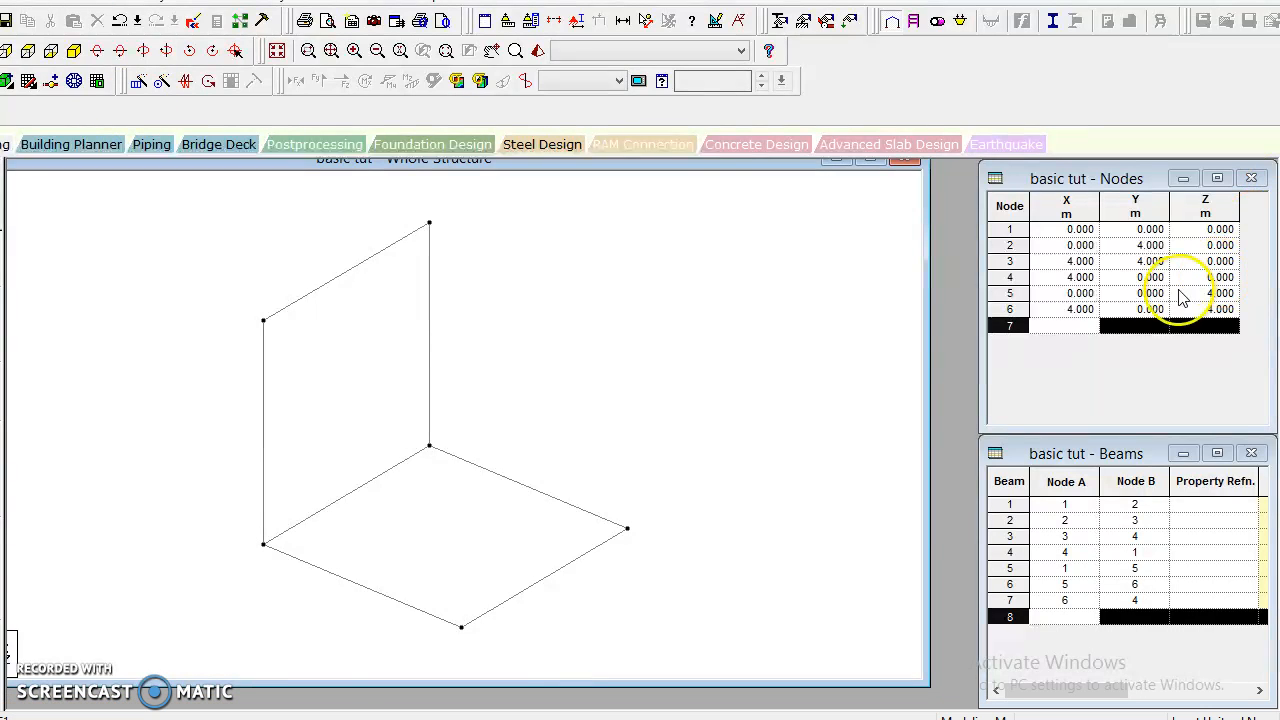
pyautogui.click(28, 83)
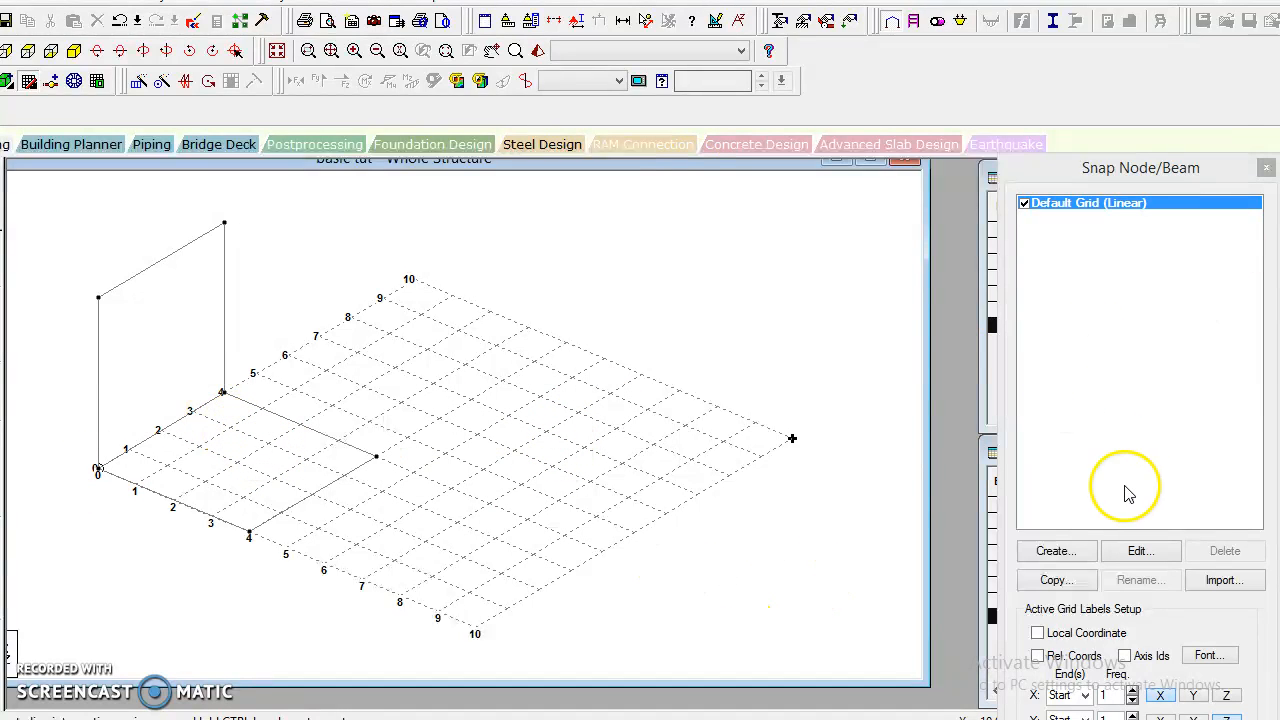
pyautogui.click(1141, 552)
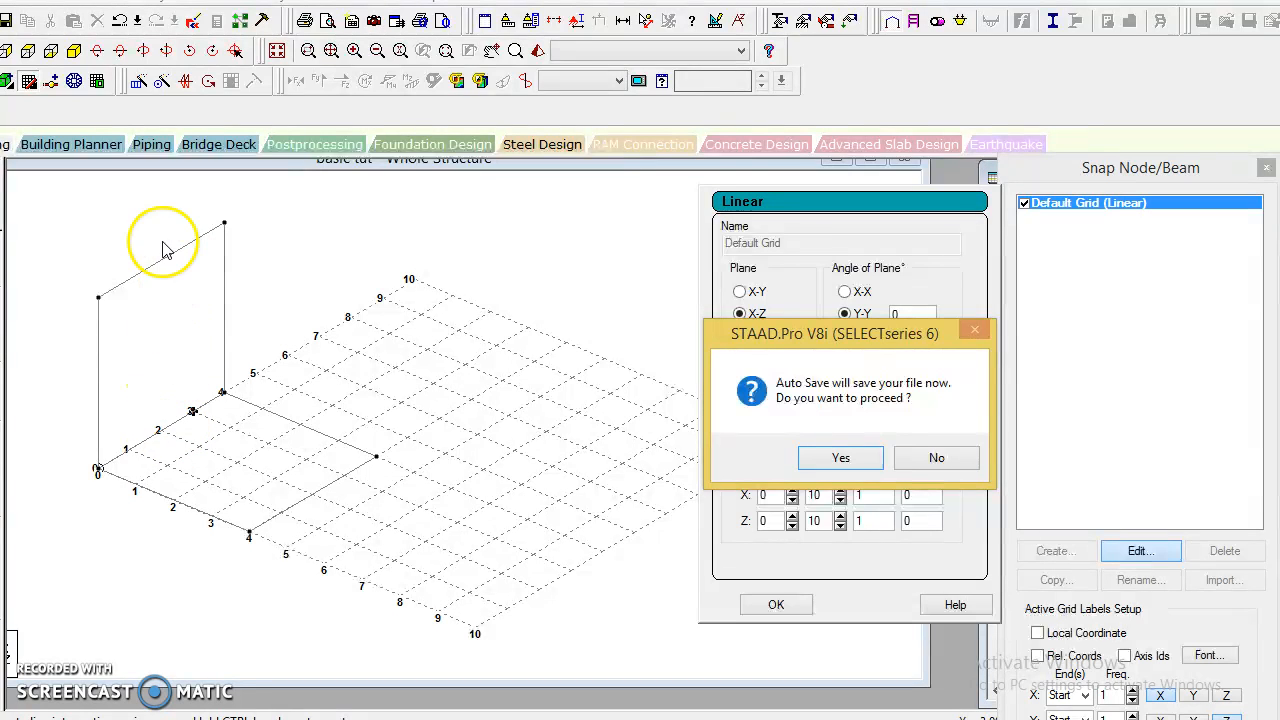
pyautogui.click(840, 457)
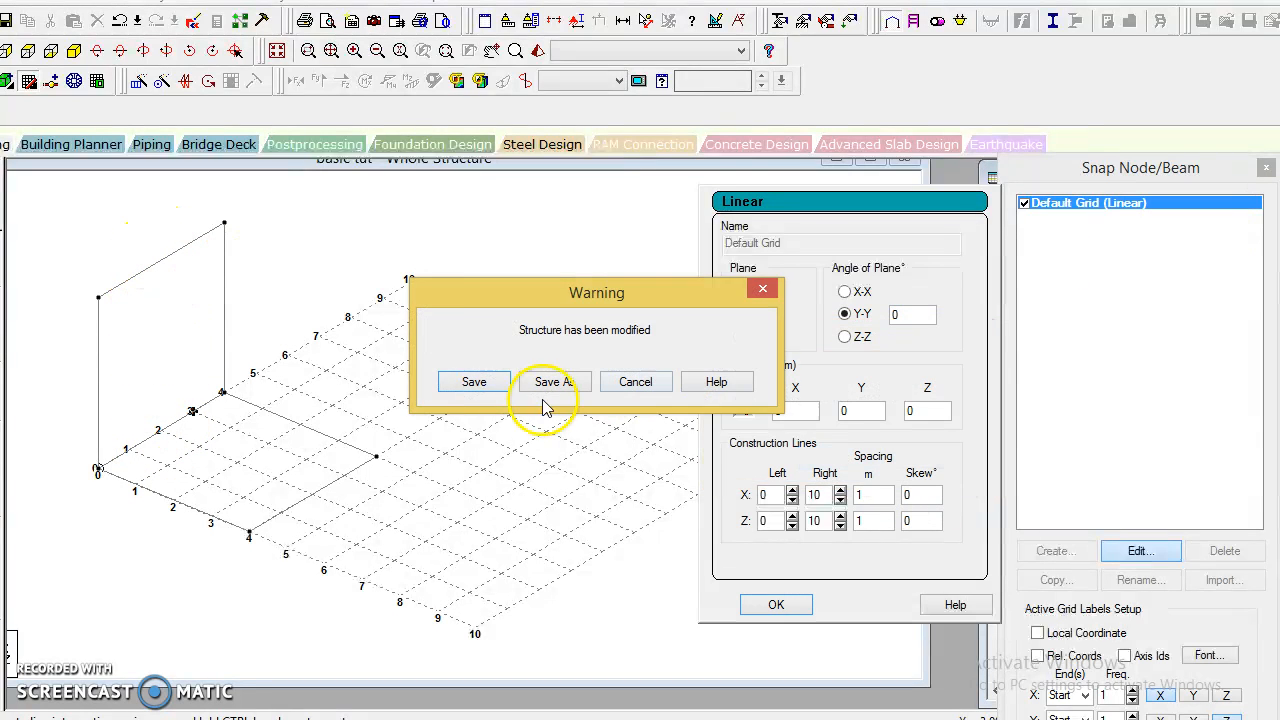
pyautogui.click(476, 381)
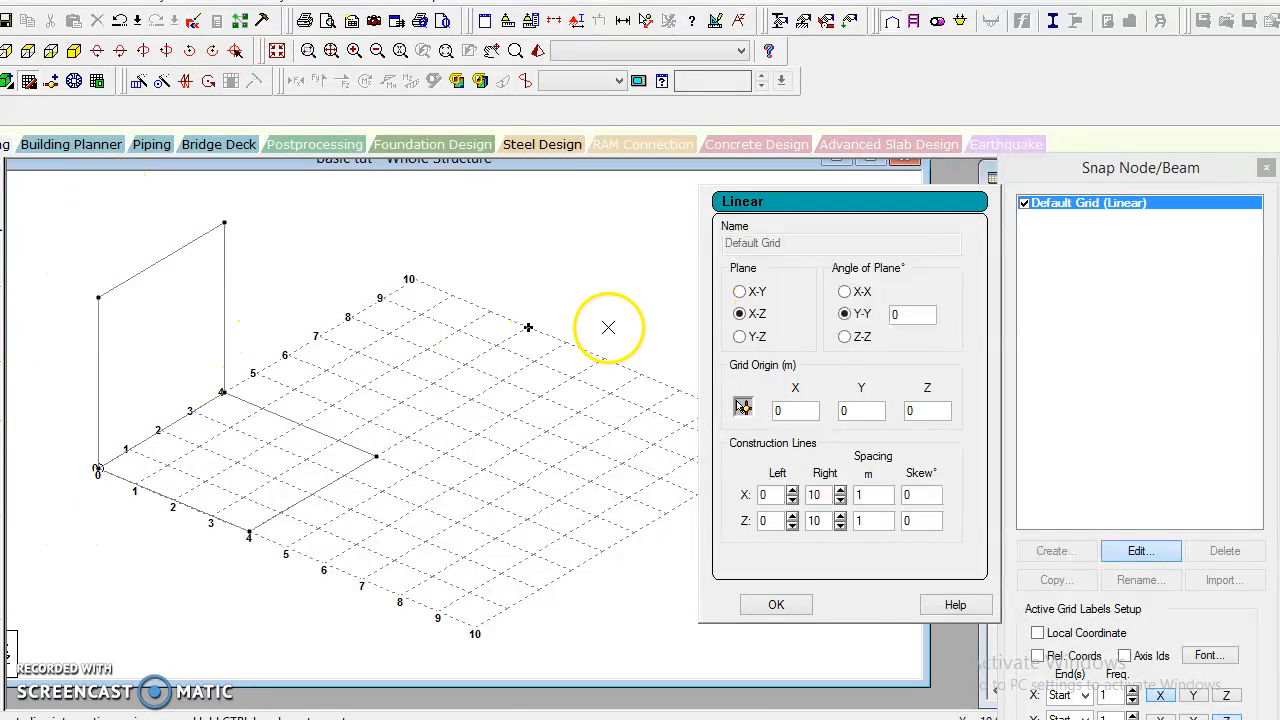
# Display the dimensions of all beams in the view to check their lengths, and remove them again.
pyautogui.click(624, 24)
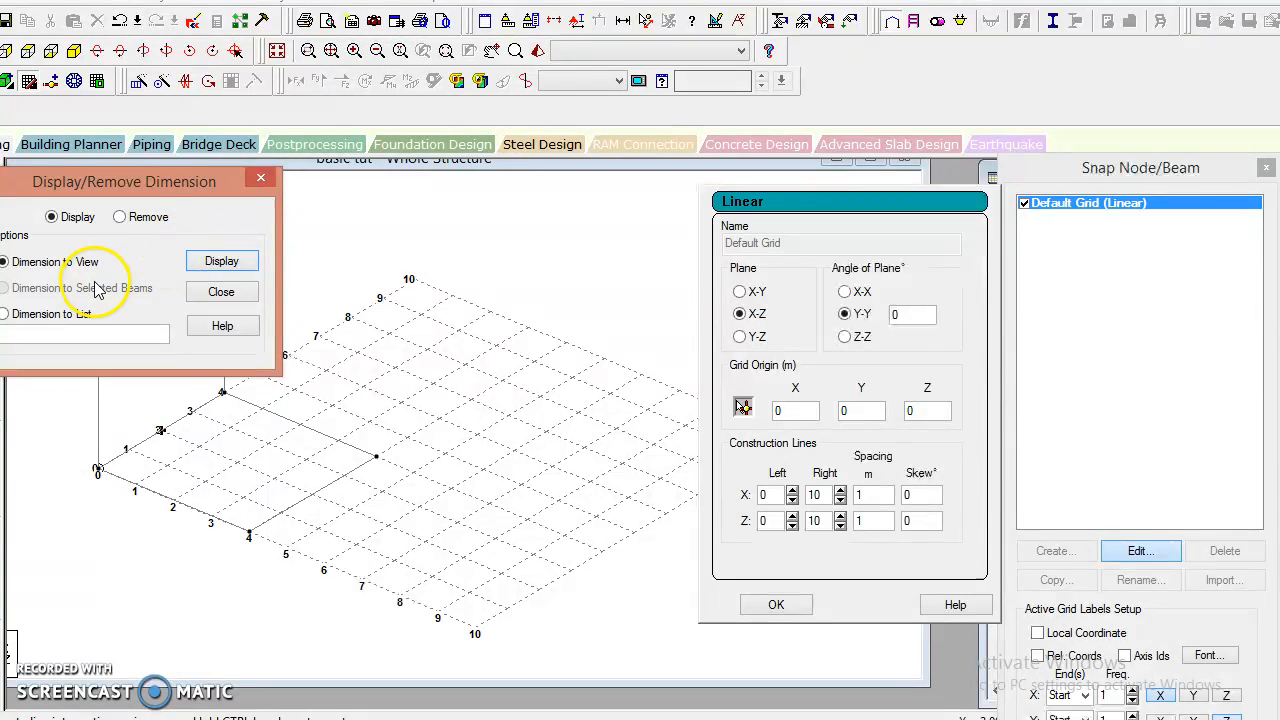
pyautogui.click(222, 262)
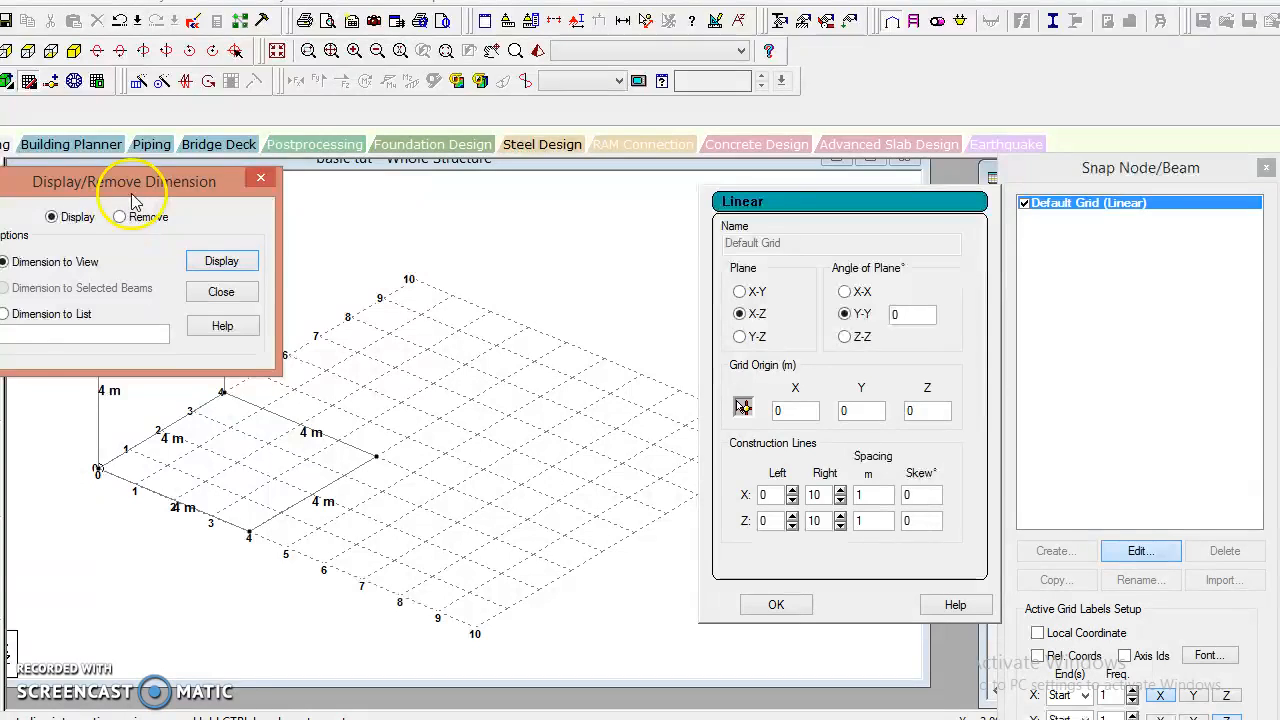
pyautogui.moveTo(140, 193); pyautogui.dragTo(198, 0)
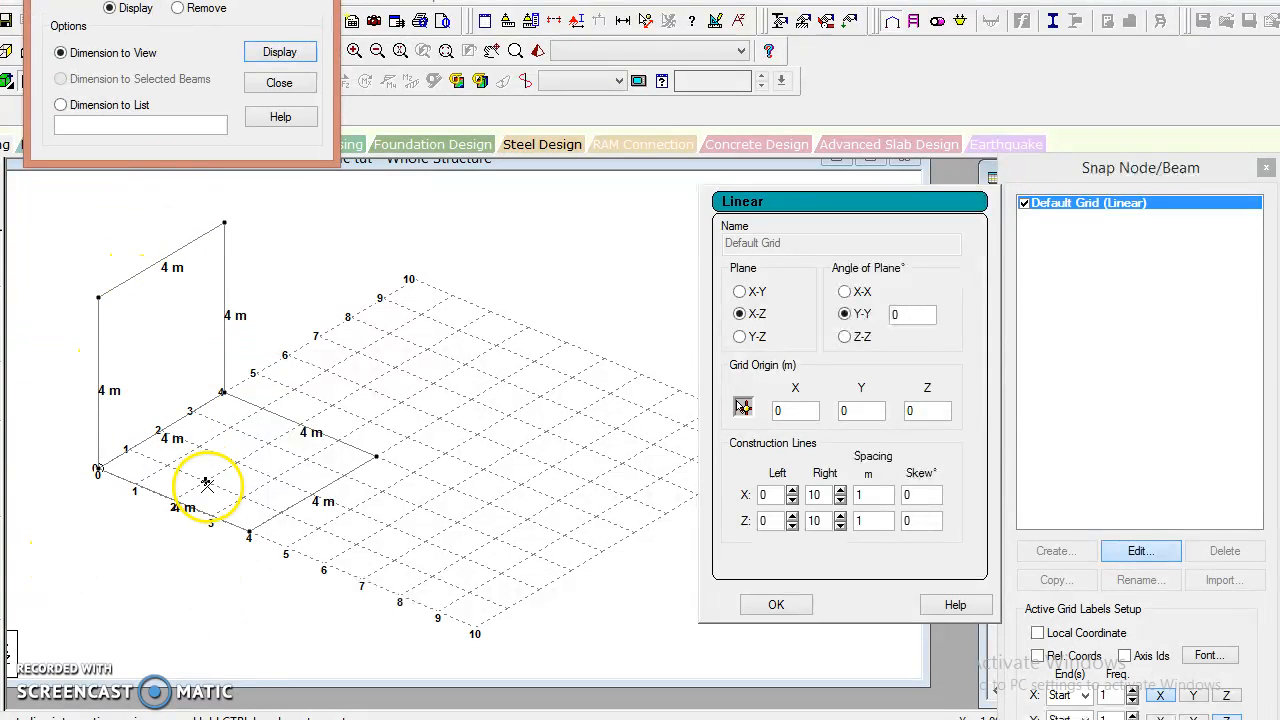
pyautogui.click(176, 8)
pyautogui.click(290, 55)
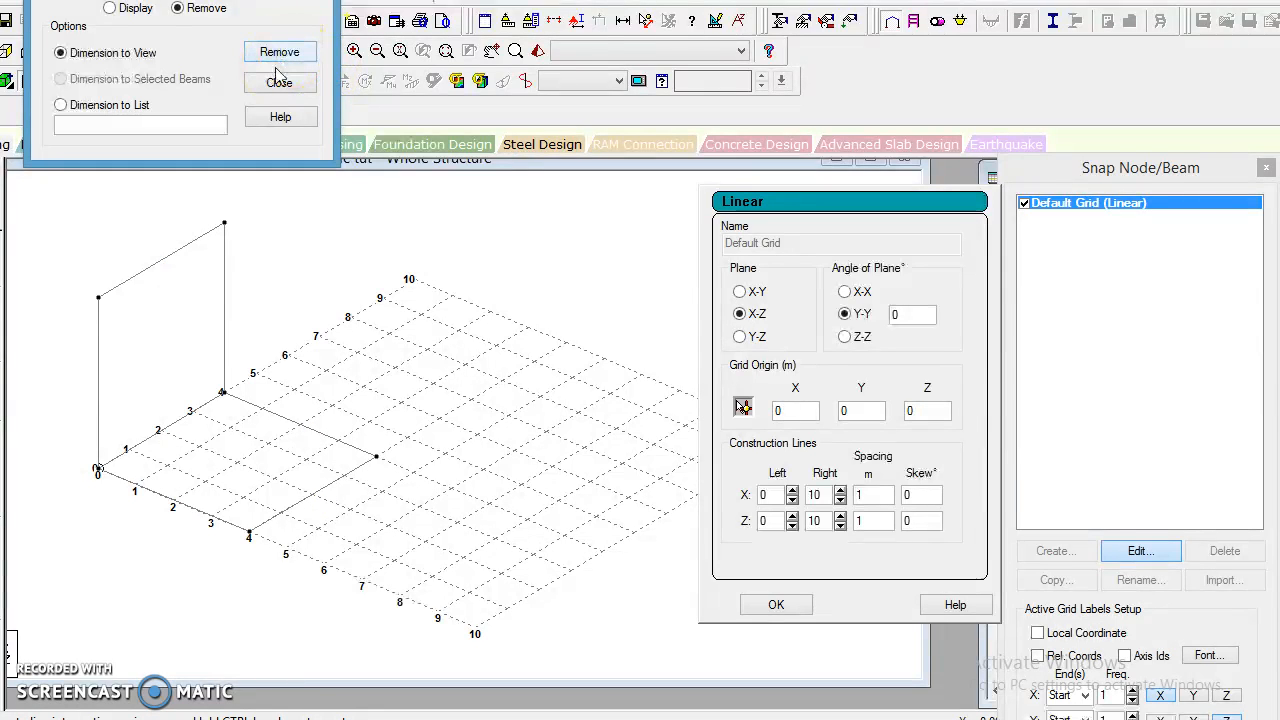
pyautogui.click(278, 83)
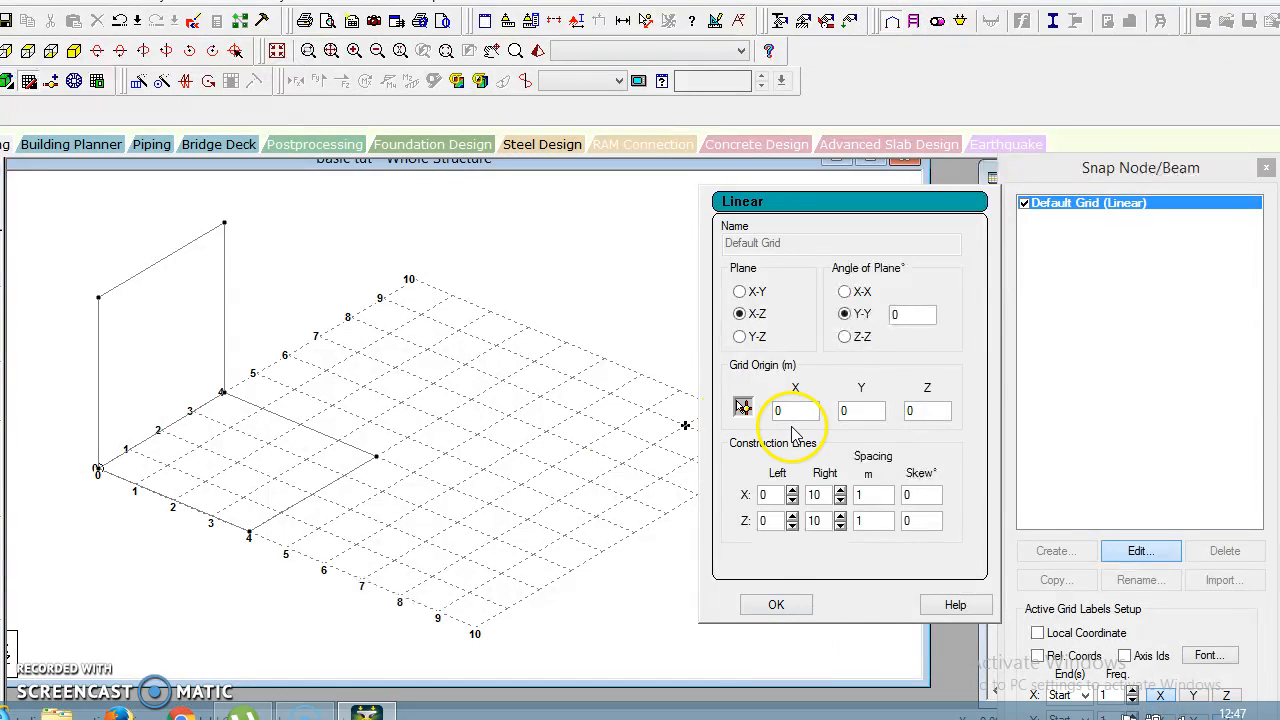
# Set the default grid's origin to Y = 4 m in the X-Z plane.
pyautogui.click(860, 412)
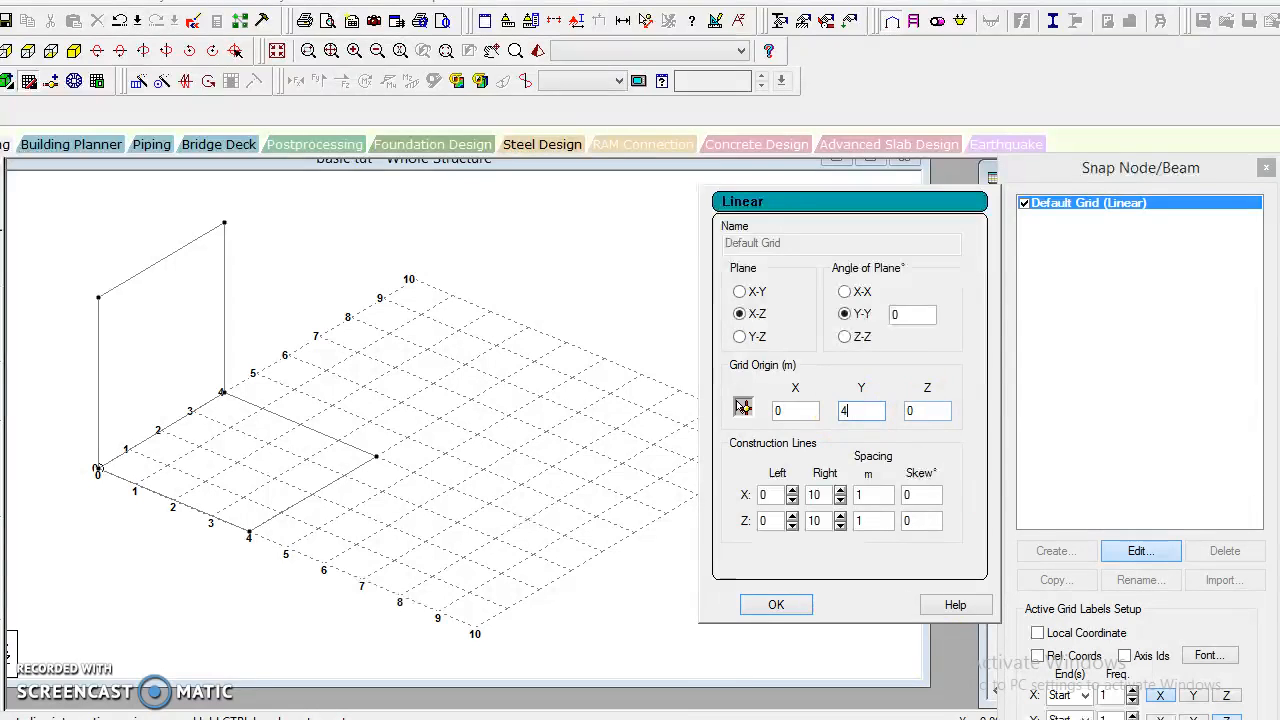
pyautogui.click(785, 605)
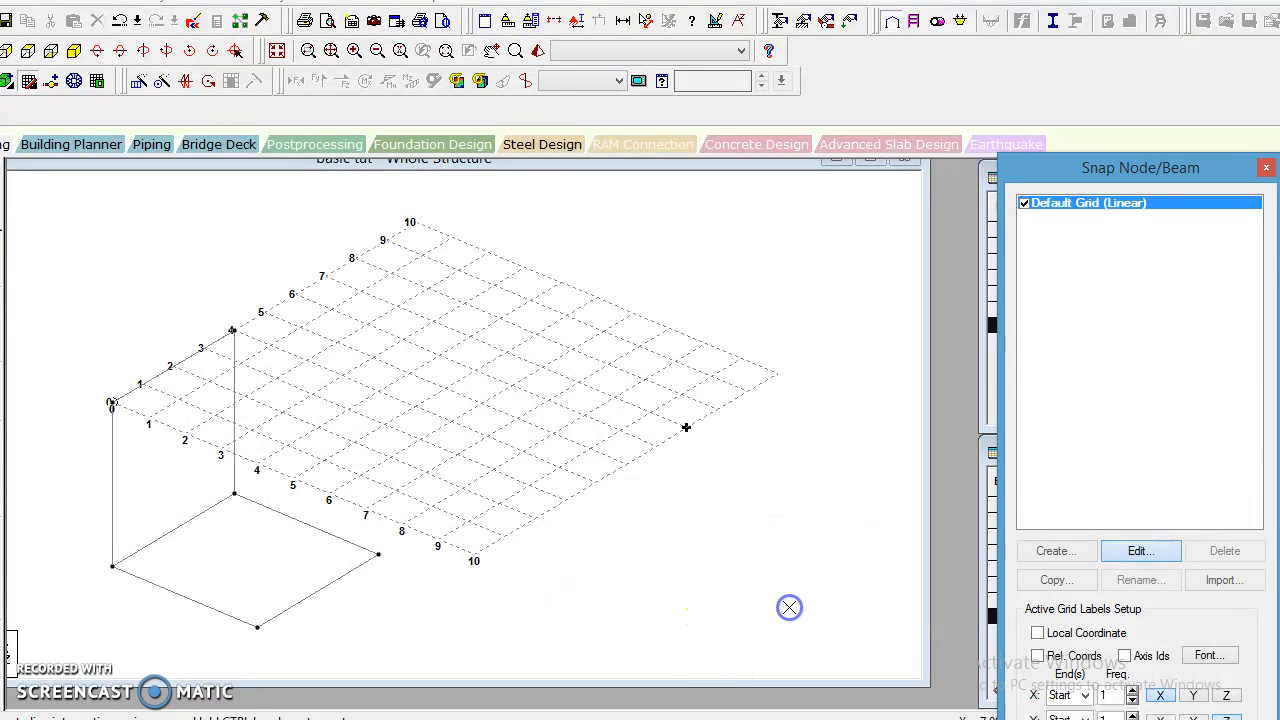
# Draw three upper beams from (0,4,0) through (0,4,4) and (4,4,4) to (4,4,0), and close the grid.
pyautogui.click(158, 598)
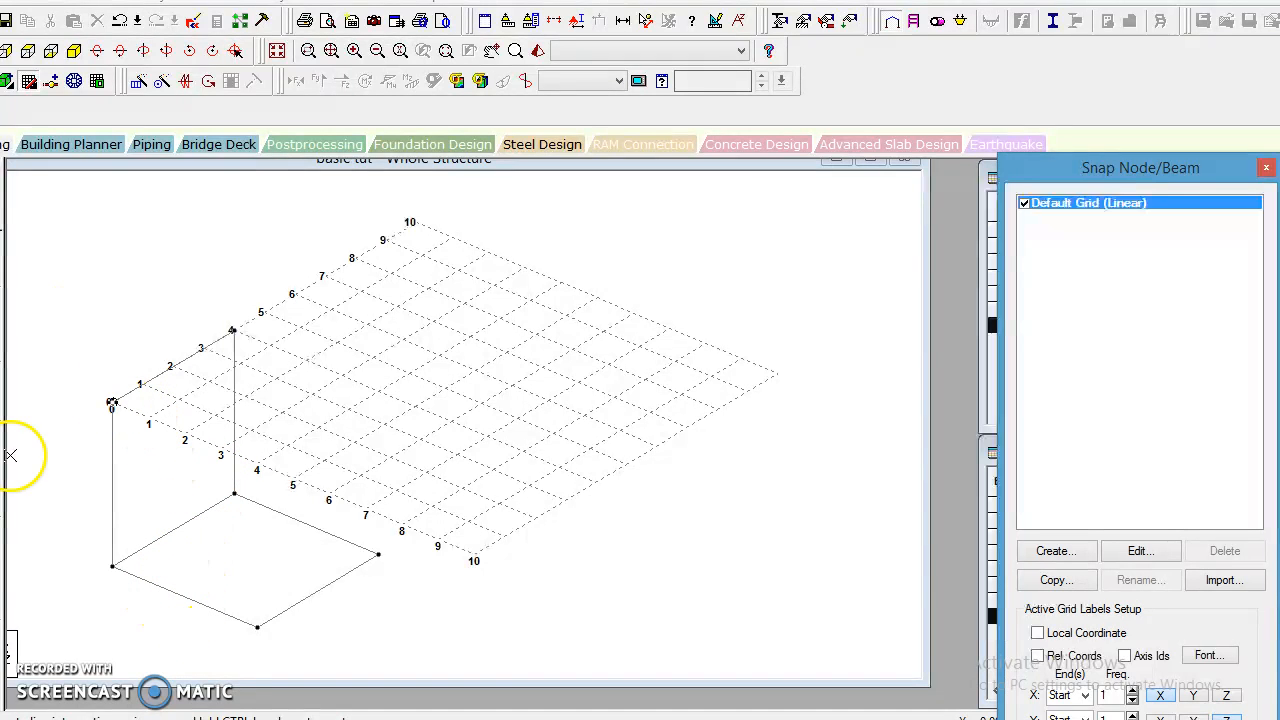
pyautogui.click(112, 402)
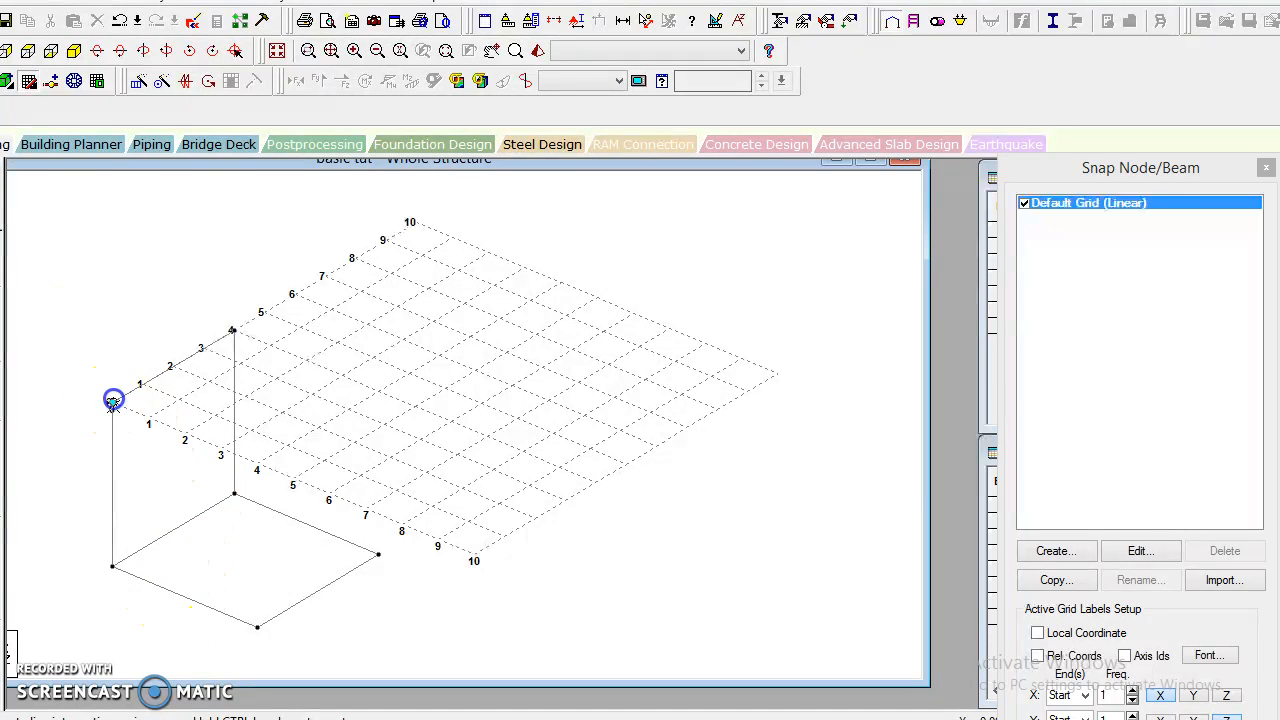
pyautogui.click(257, 466)
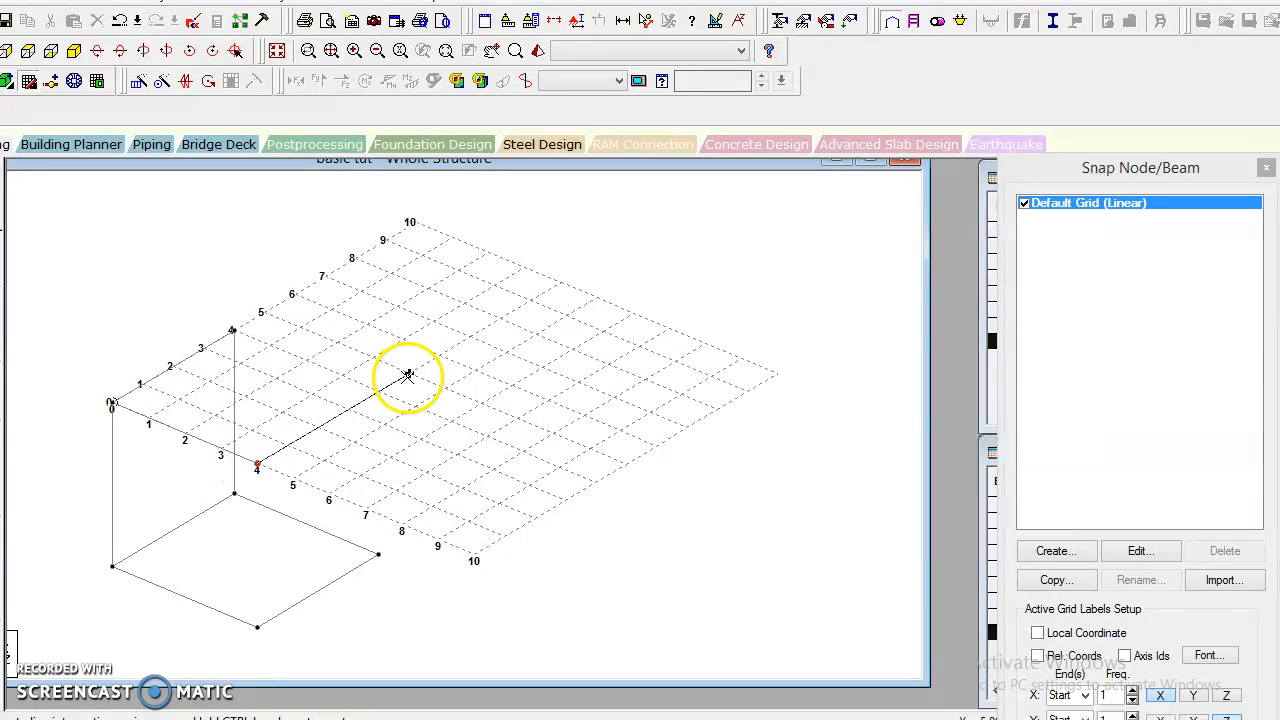
pyautogui.click(388, 395)
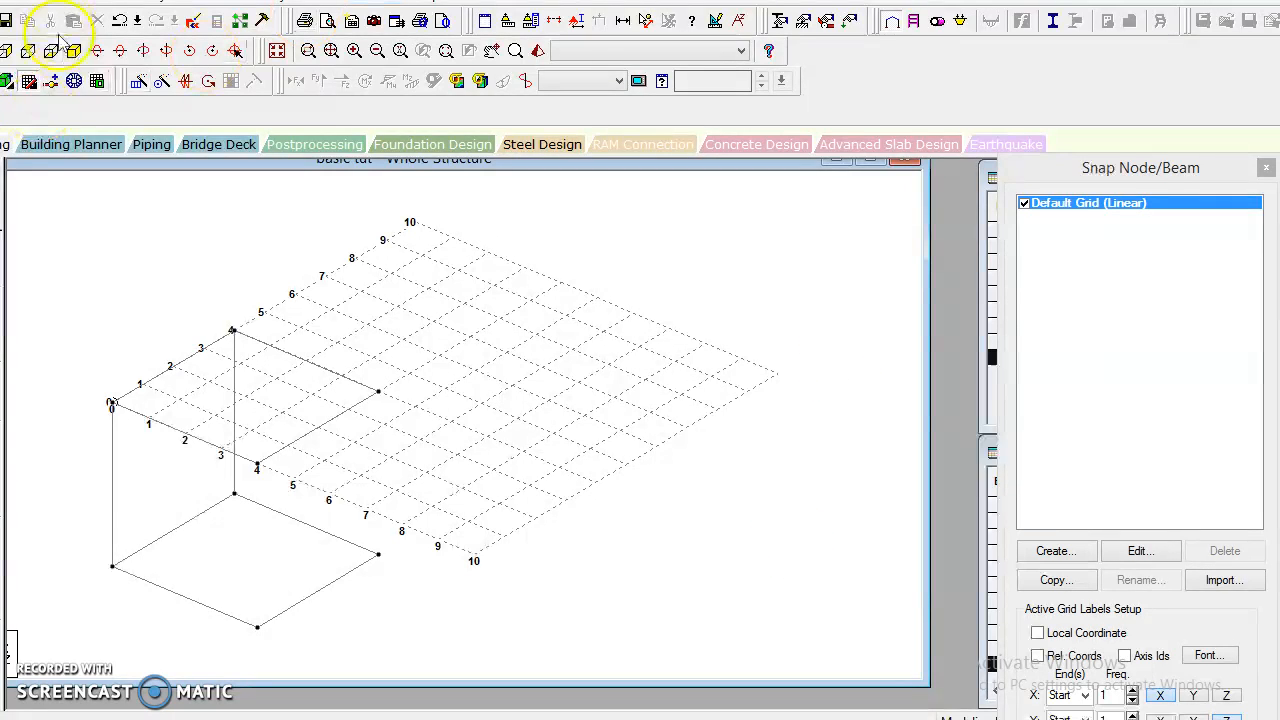
pyautogui.click(29, 84)
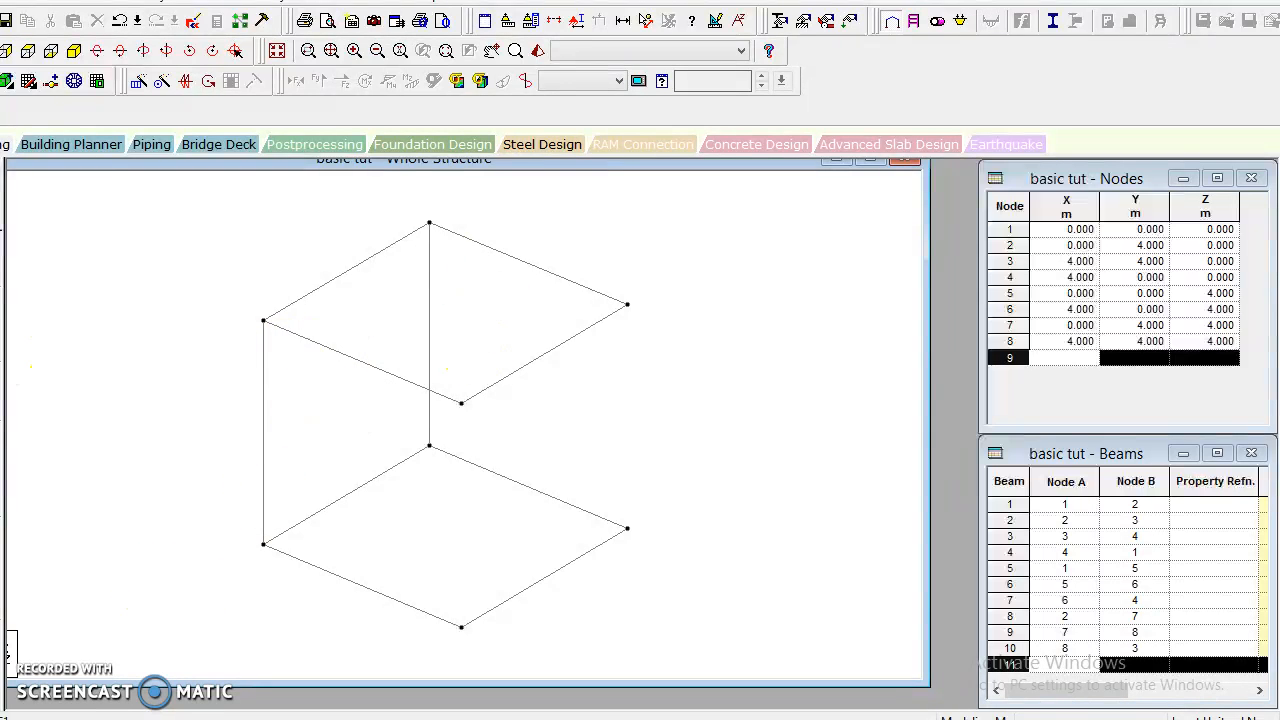
# Reopen the snap grid and change the default grid to the Y-Z plane with its origin at Z = 4 m.
pyautogui.click(31, 84)
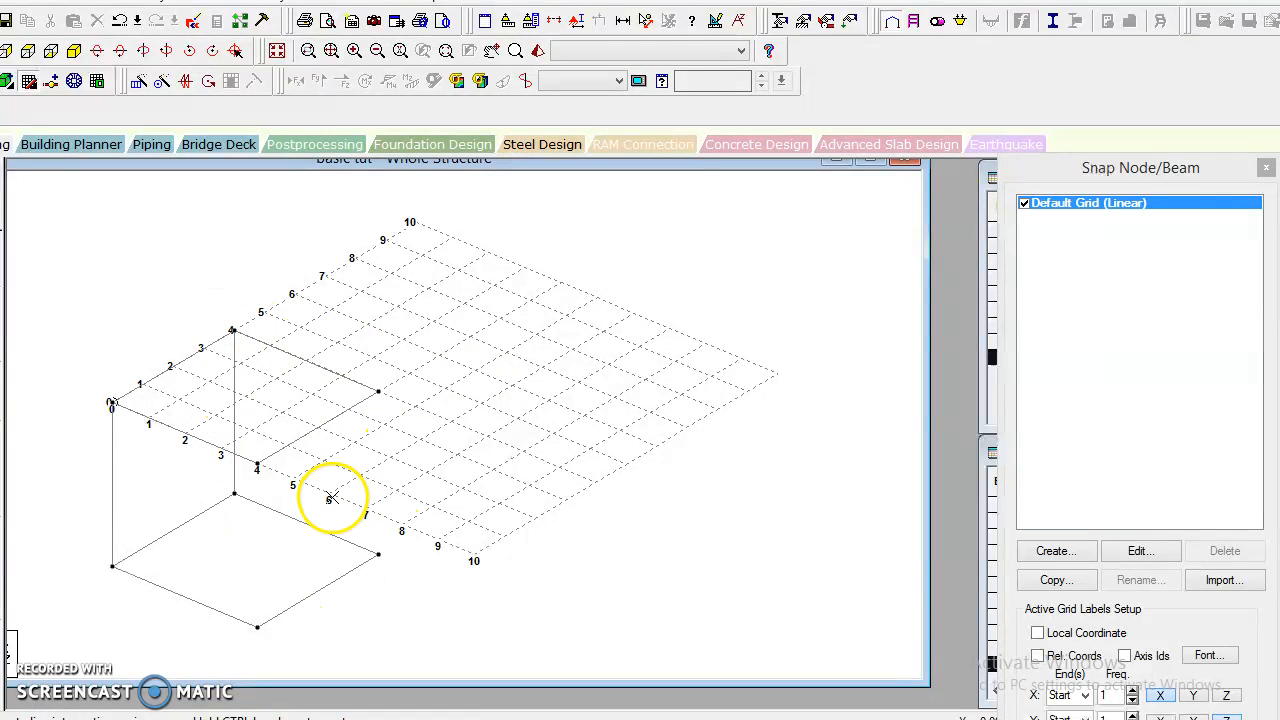
pyautogui.click(1160, 556)
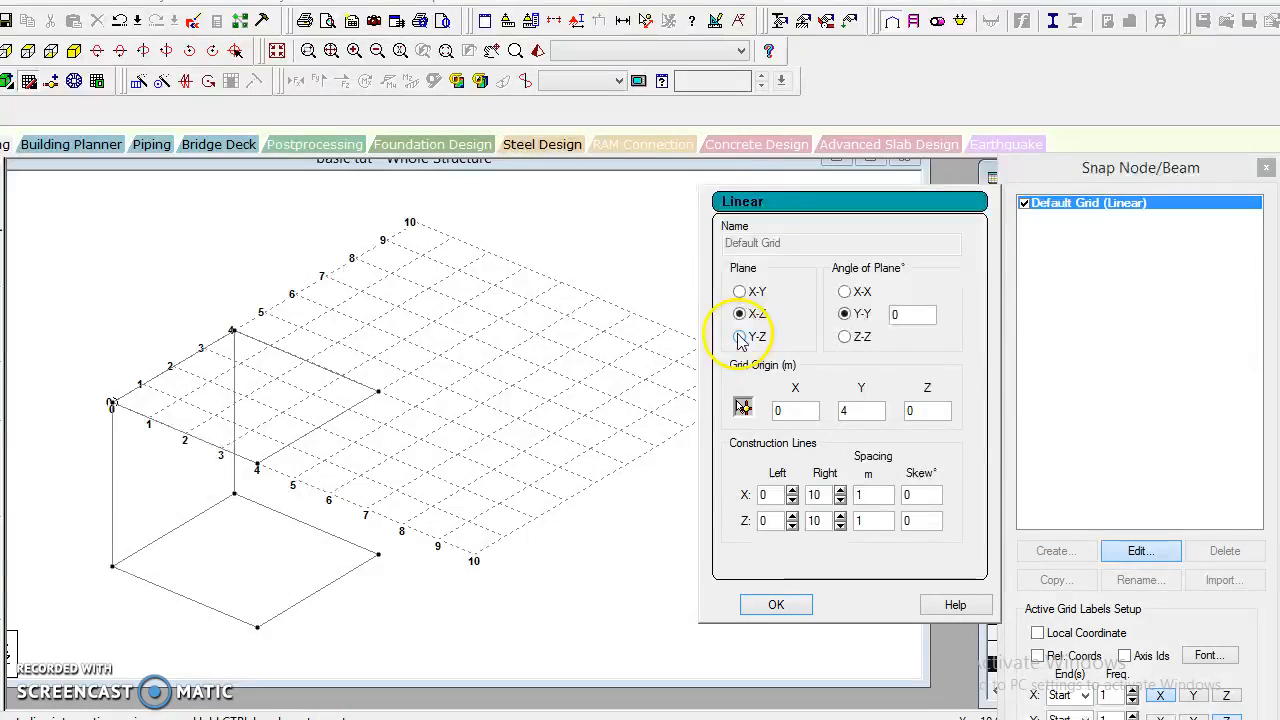
pyautogui.click(740, 337)
pyautogui.click(776, 410)
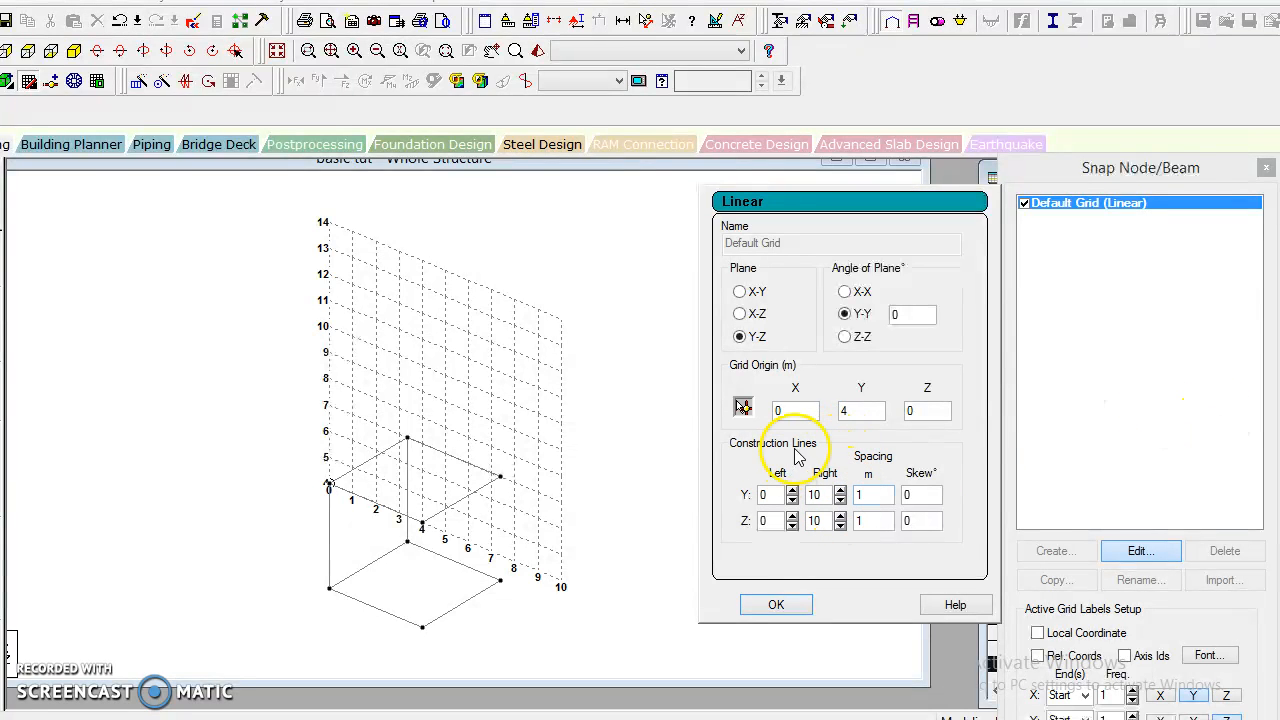
pyautogui.press('BackSpace')
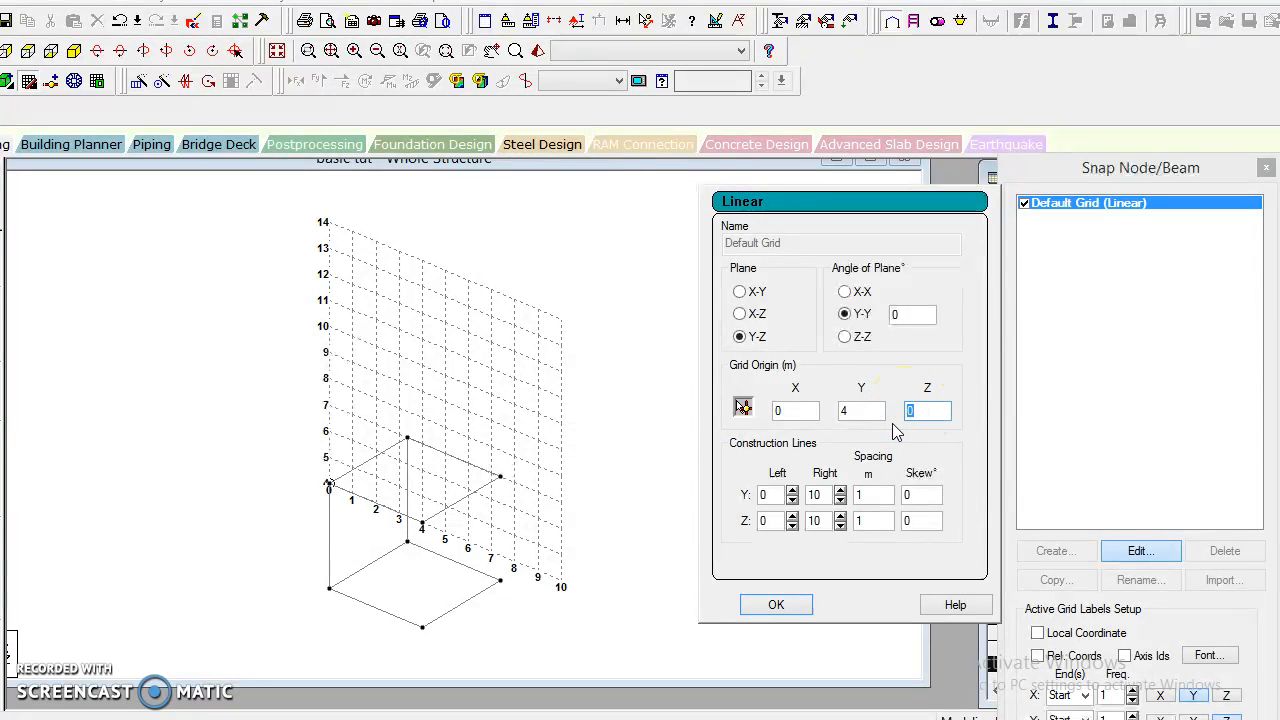
pyautogui.click(776, 604)
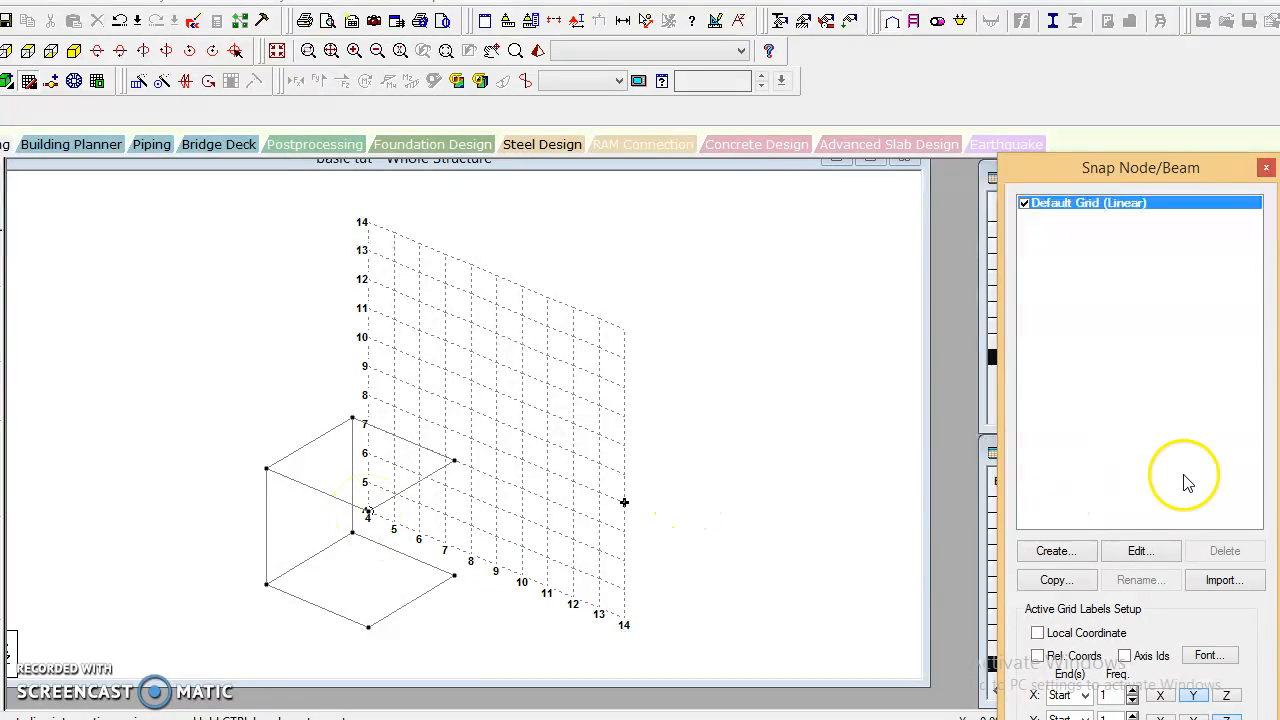
# Move the default grid's origin to X = 4 m and Z = 0.
pyautogui.click(1141, 553)
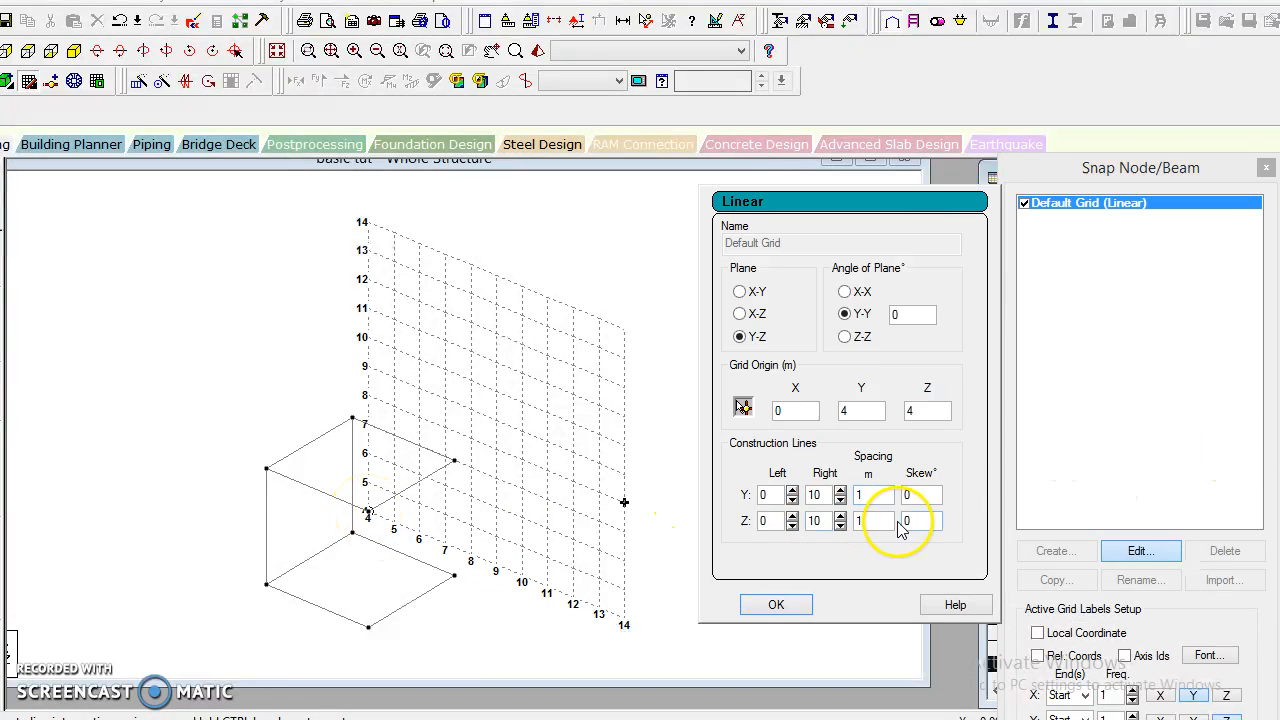
pyautogui.moveTo(927, 408); pyautogui.dragTo(887, 426)
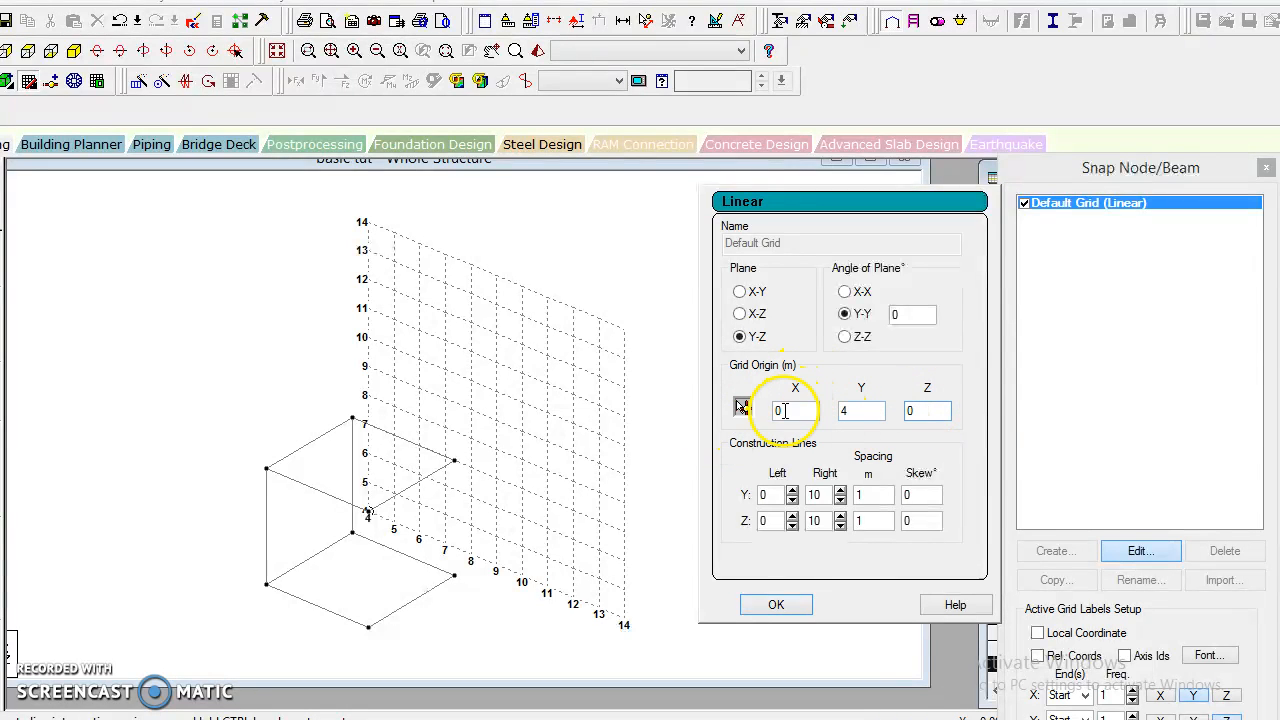
pyautogui.moveTo(790, 411); pyautogui.dragTo(760, 420)
pyautogui.click(763, 496)
pyautogui.write('4')
pyautogui.click(770, 606)
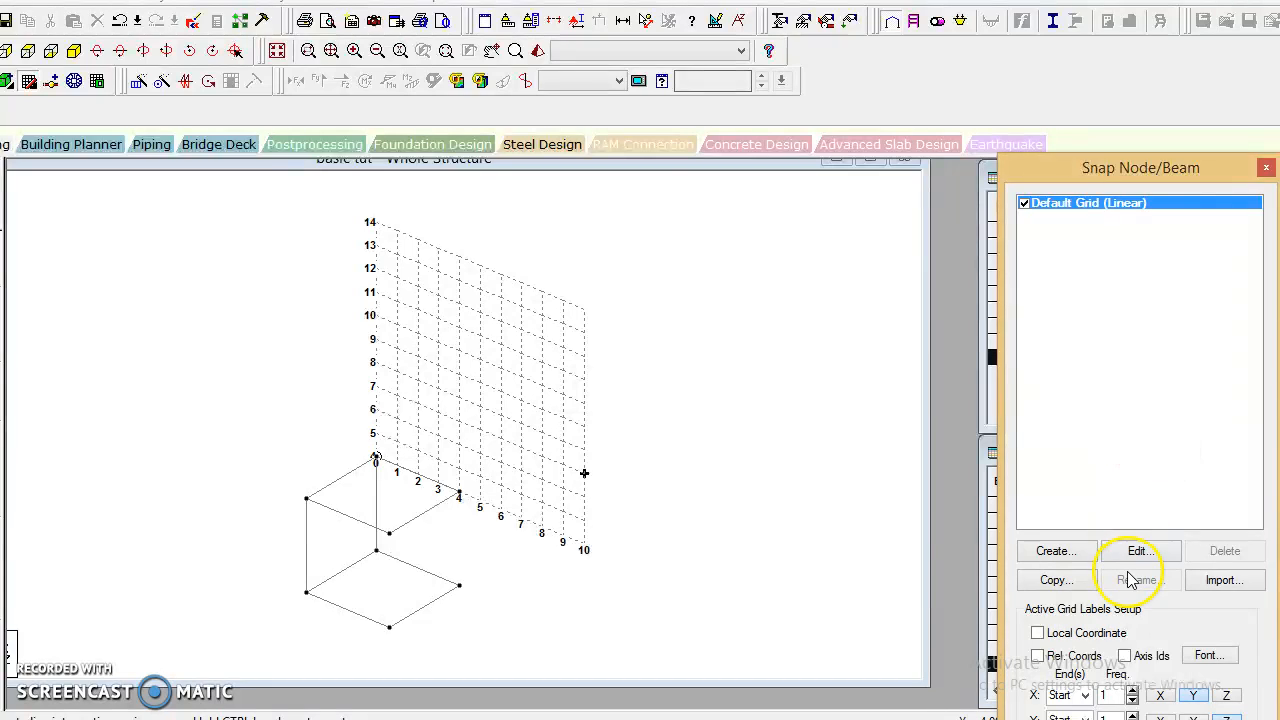
# Set the default grid's origin to Y = 0, draw a vertical beam from (4,0,4) to (4,4,4), and close the grid.
pyautogui.click(1163, 550)
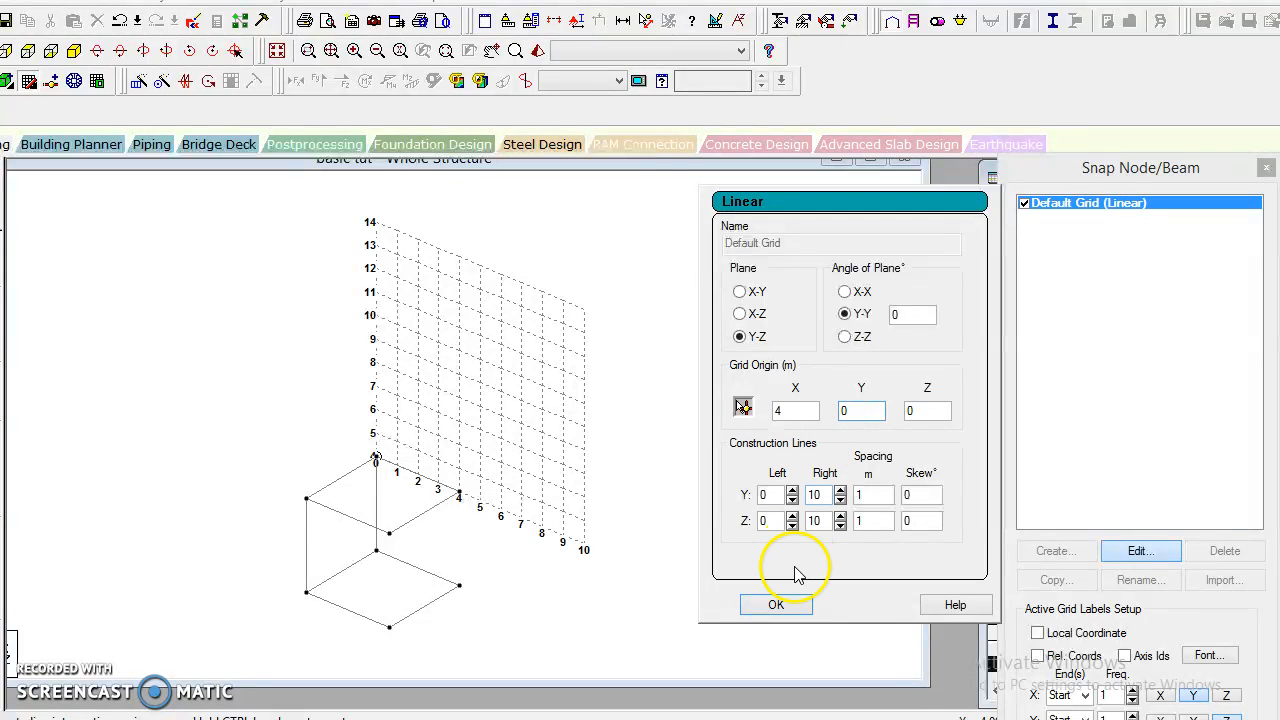
pyautogui.click(776, 604)
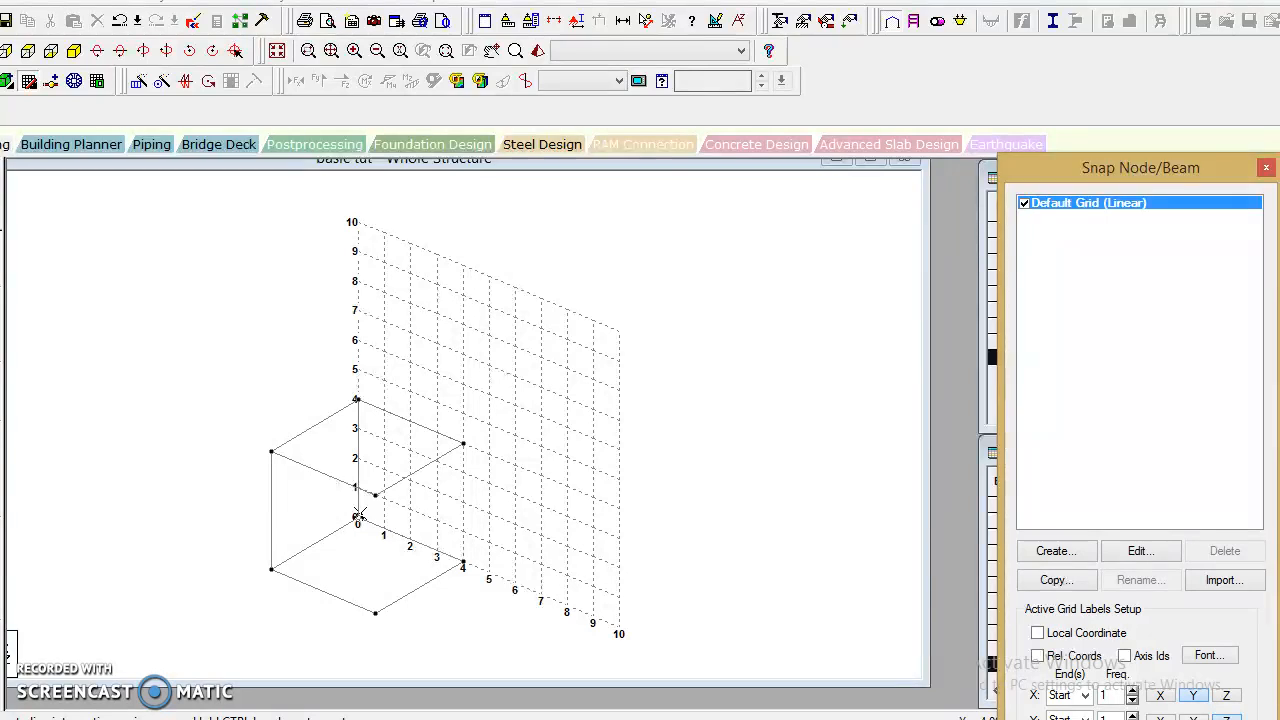
pyautogui.click(359, 515)
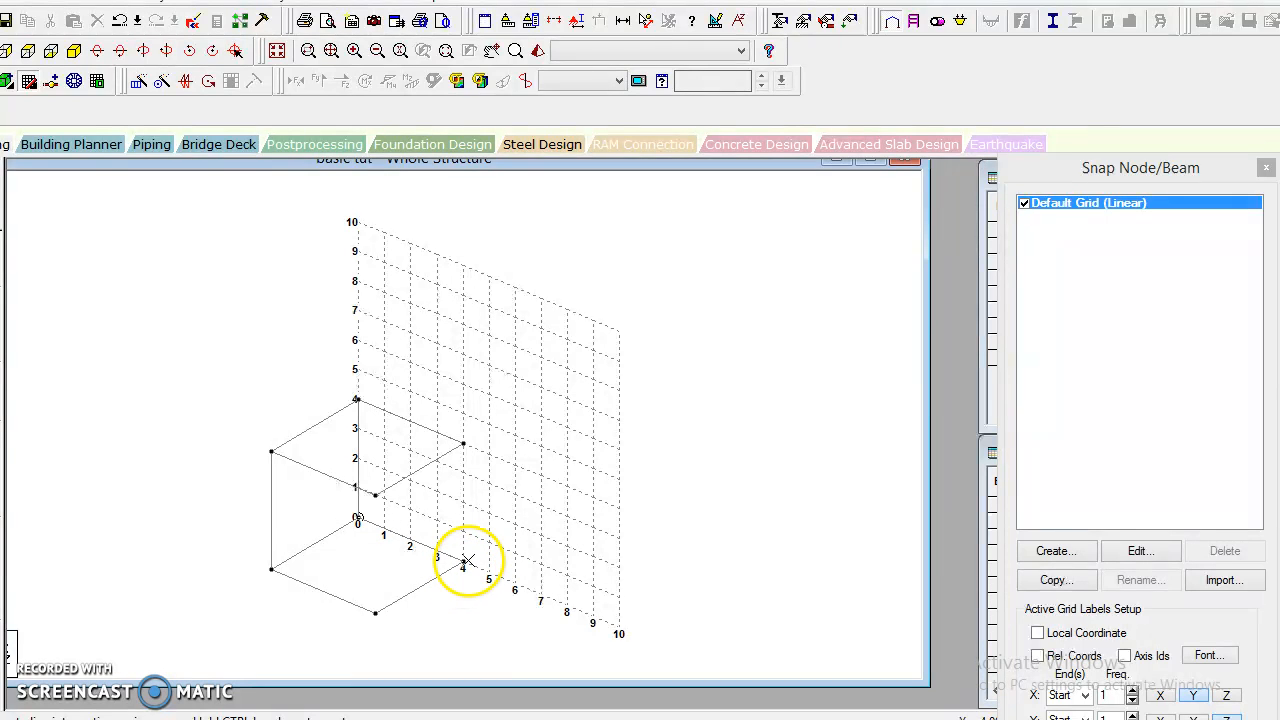
pyautogui.click(463, 443)
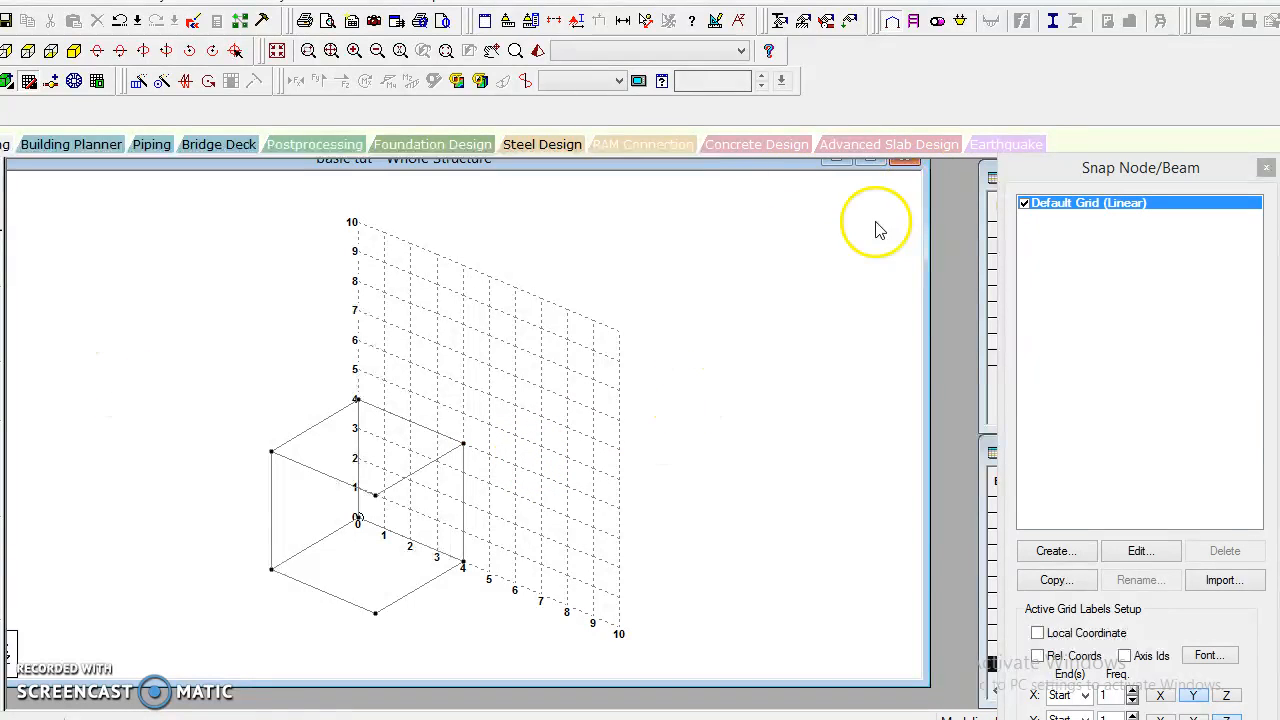
pyautogui.click(31, 81)
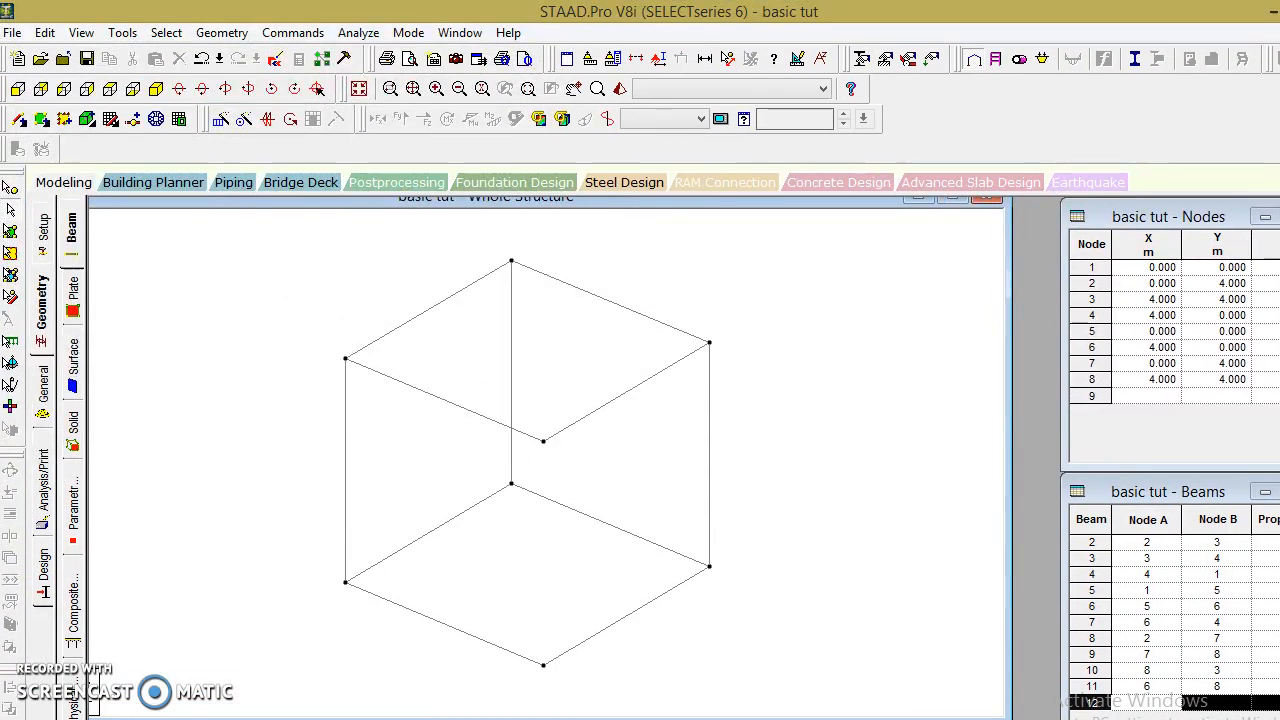
# Add the missing vertical beam from point to point between the existing nodes at (0,0,4) and (0,4,4).
pyautogui.click(222, 35)
pyautogui.moveTo(368, 133)
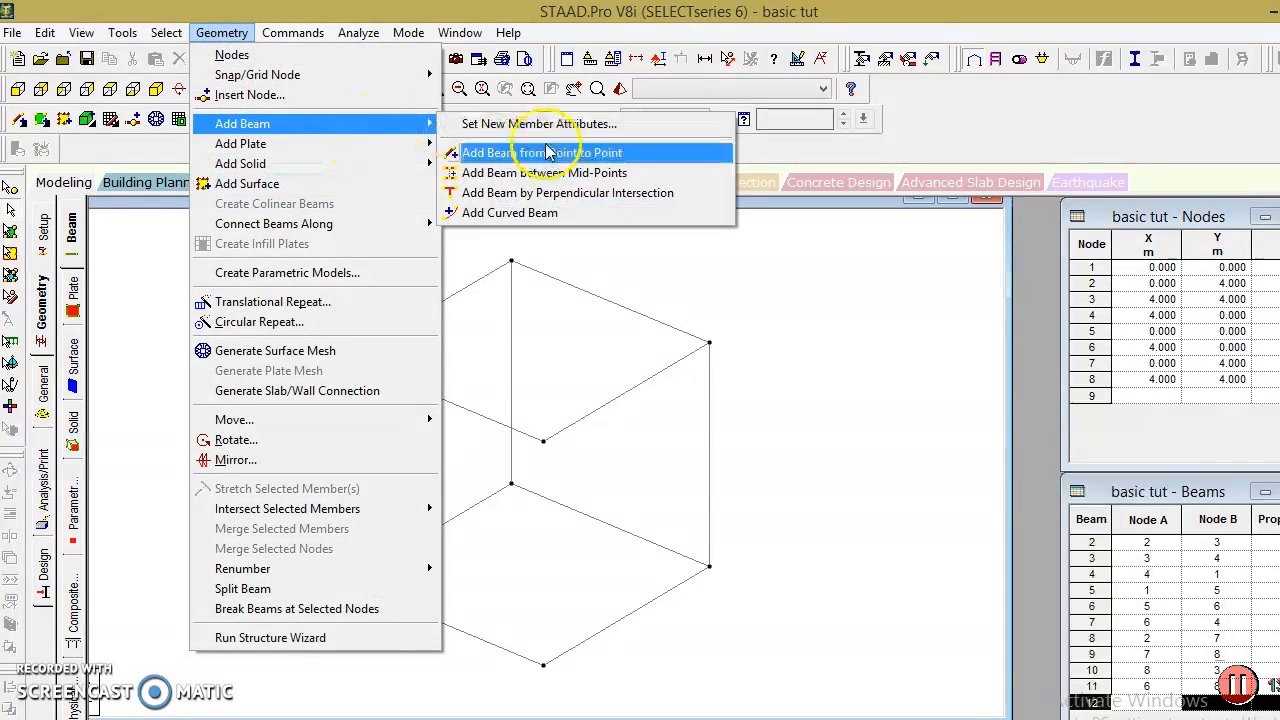
pyautogui.click(670, 160)
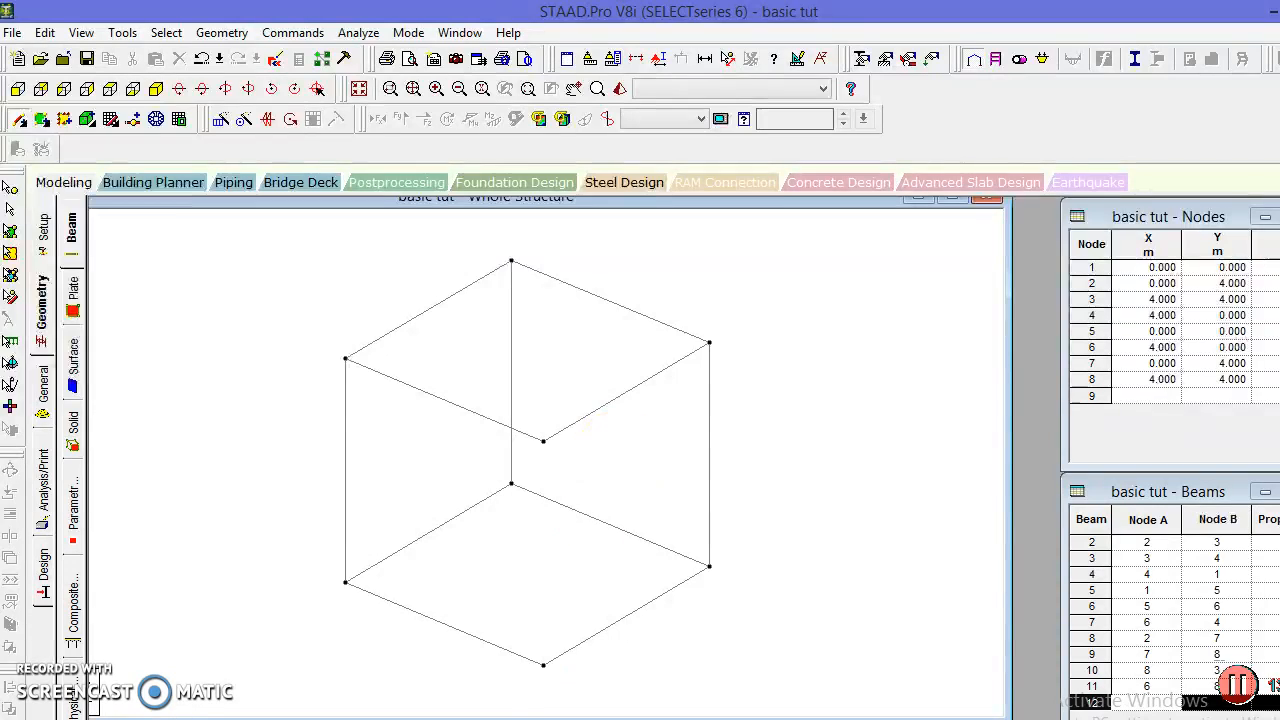
pyautogui.click(544, 666)
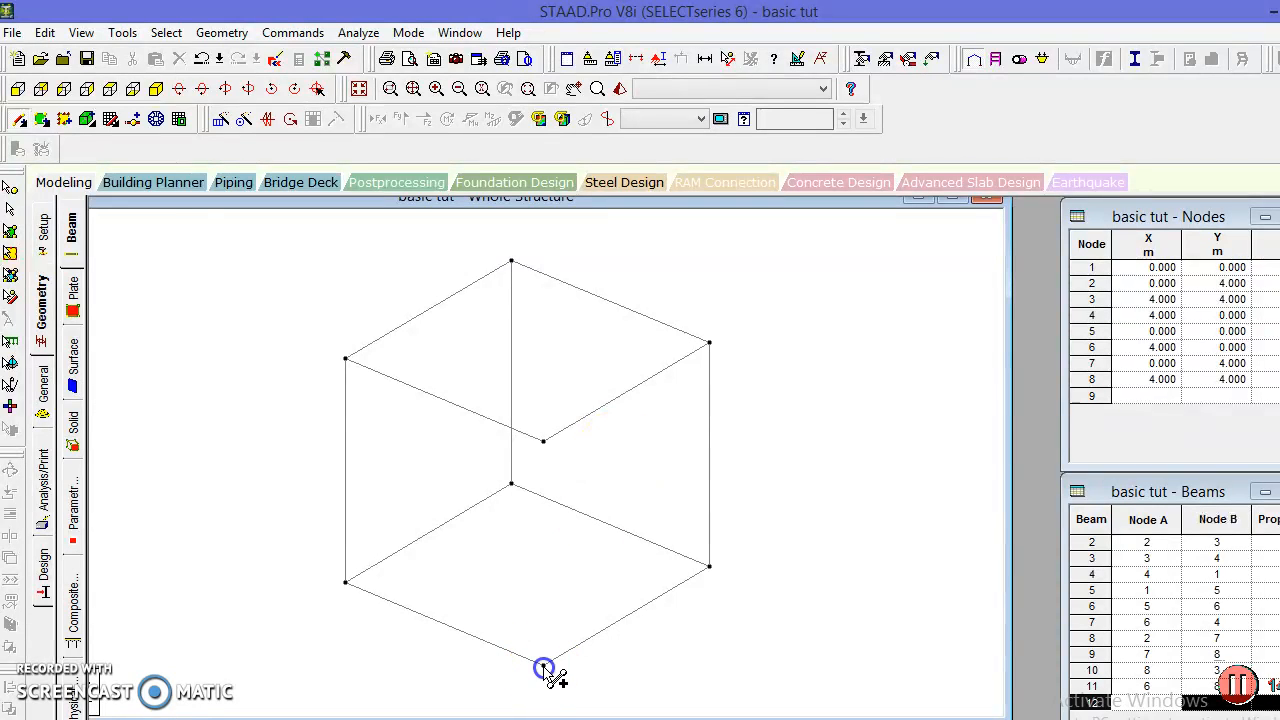
pyautogui.click(544, 443)
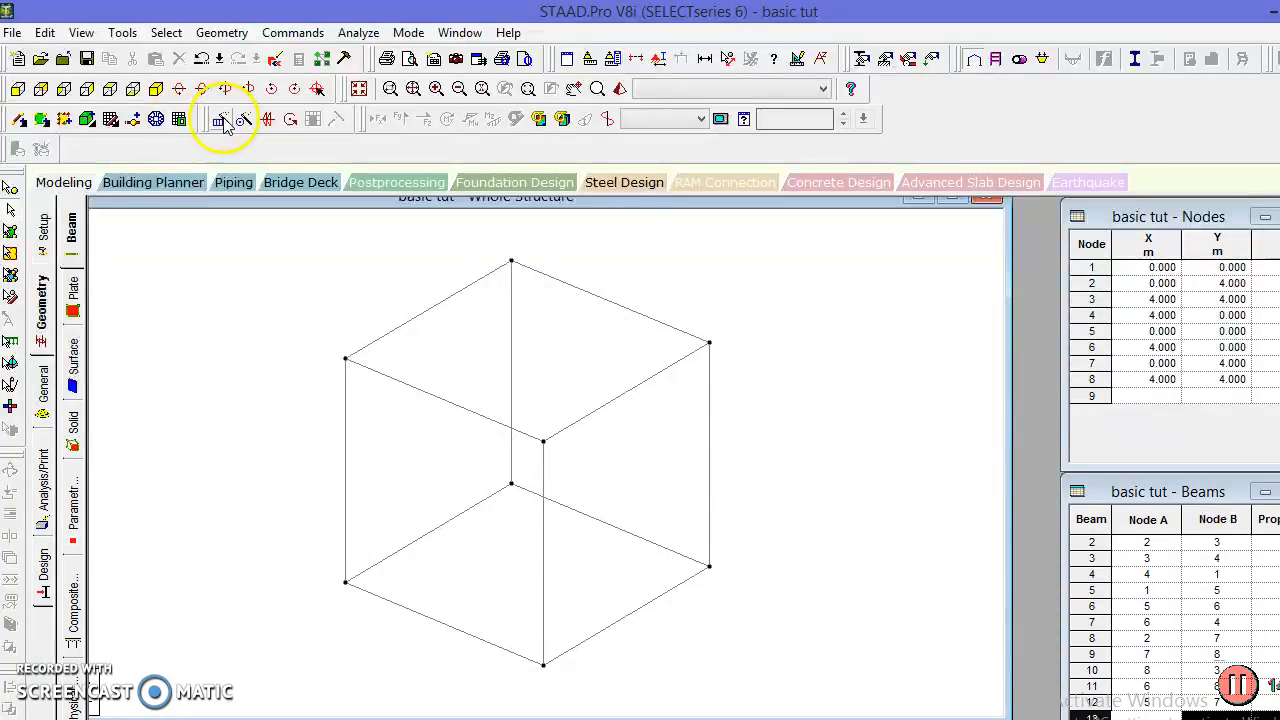
pyautogui.click(110, 119)
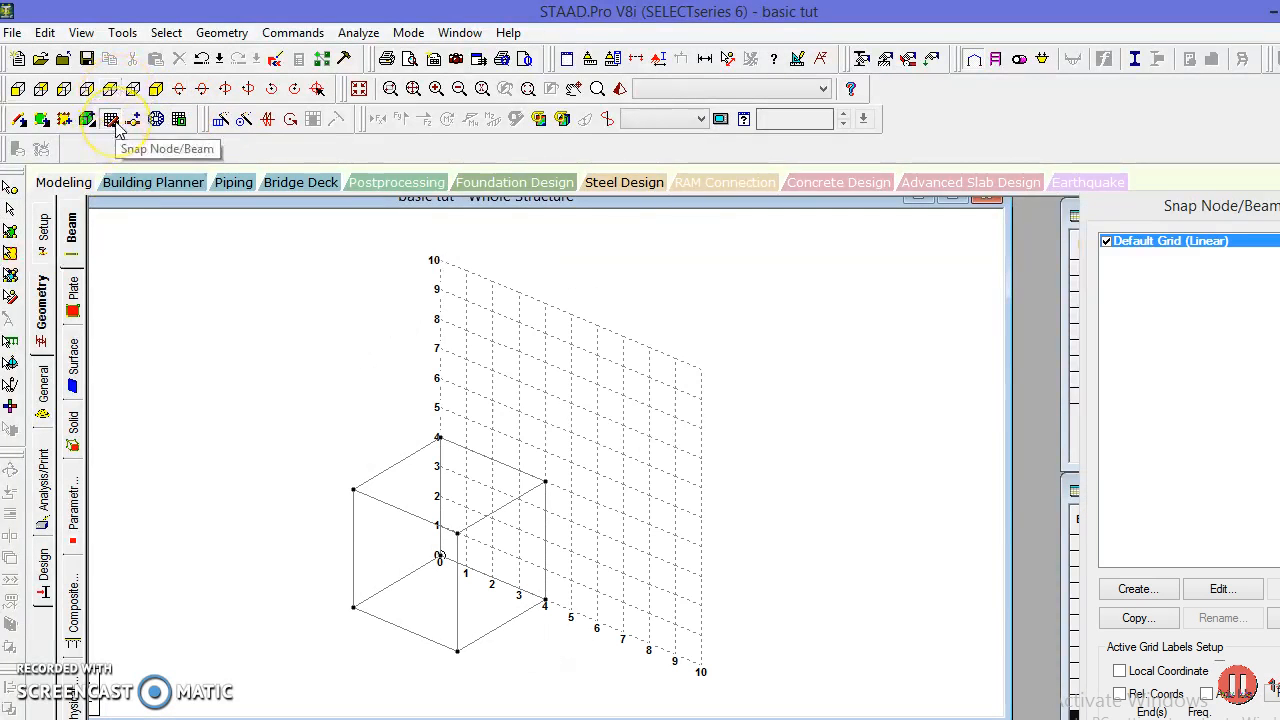
pyautogui.click(111, 119)
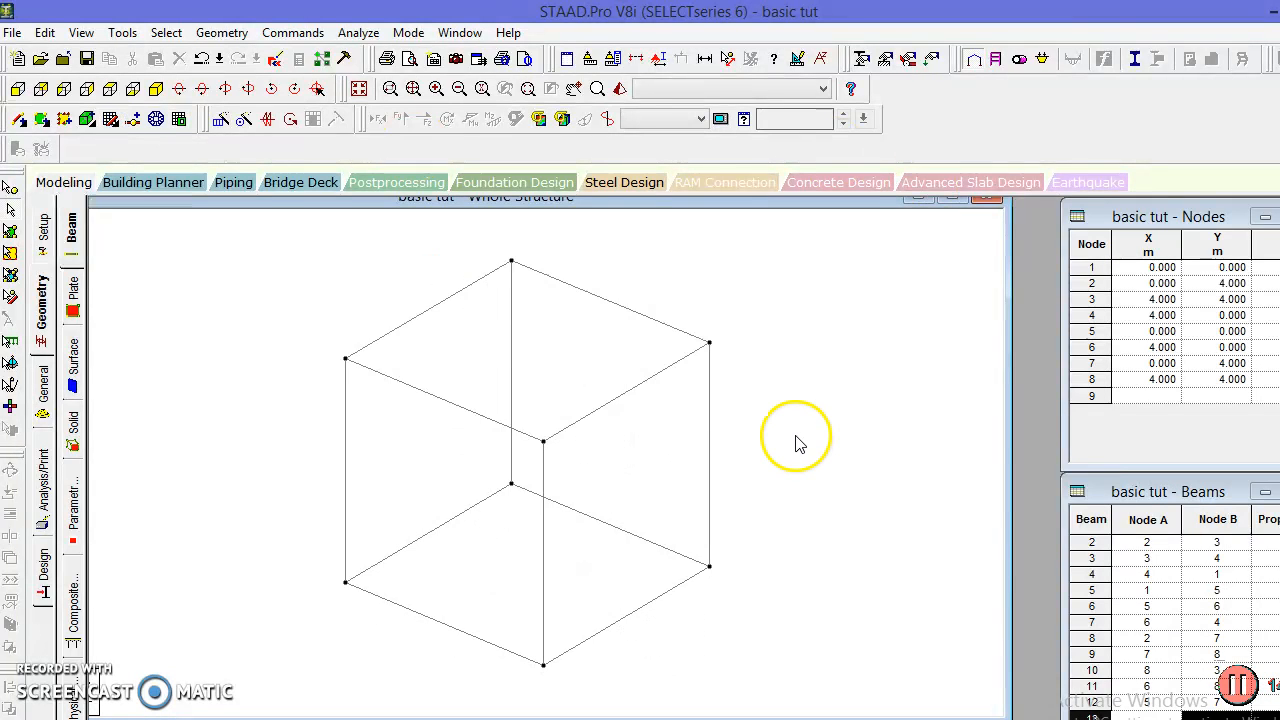